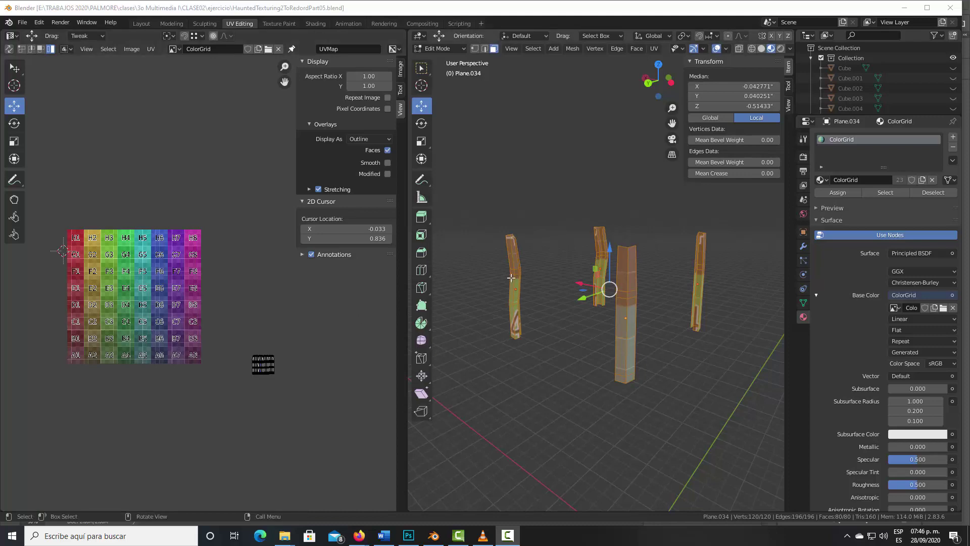
Centre the UV Editor view on the fence post's island over the ColorGrid.
{"action": "scroll", "coordinate": [282, 356], "scroll_direction": "up", "scroll_amount": 4}
{"action": "scroll", "coordinate": [310, 364], "scroll_direction": "down", "scroll_amount": 1}
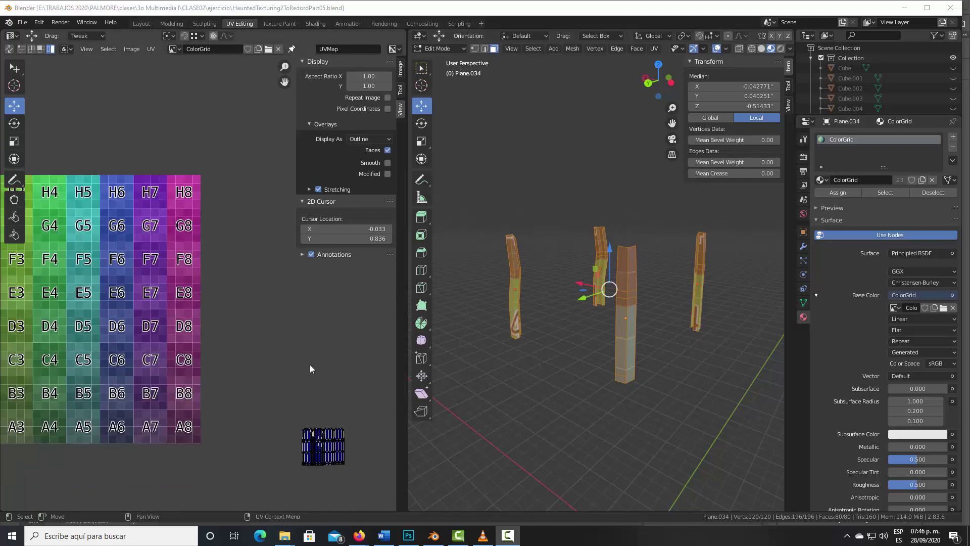
{"action": "middle_click_drag", "start_coordinate": [314, 375], "coordinate": [247, 300]}
{"action": "scroll", "coordinate": [242, 306], "scroll_direction": "up", "scroll_amount": 2}
{"action": "scroll", "coordinate": [250, 327], "scroll_direction": "up", "scroll_amount": 1}
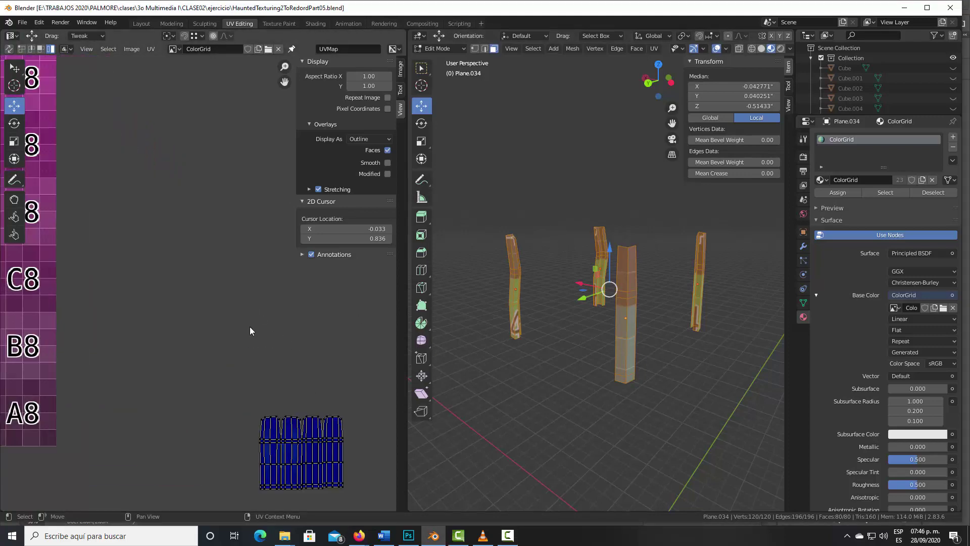
{"action": "scroll", "coordinate": [255, 354], "scroll_direction": "down", "scroll_amount": 2}
{"action": "scroll", "coordinate": [263, 378], "scroll_direction": "down", "scroll_amount": 2}
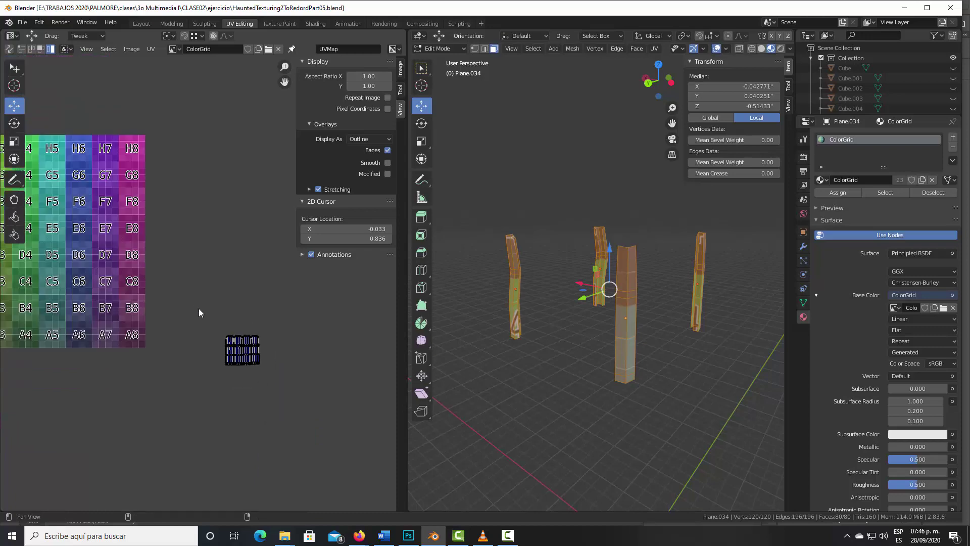
{"action": "middle_click_drag", "start_coordinate": [243, 331], "coordinate": [283, 360]}
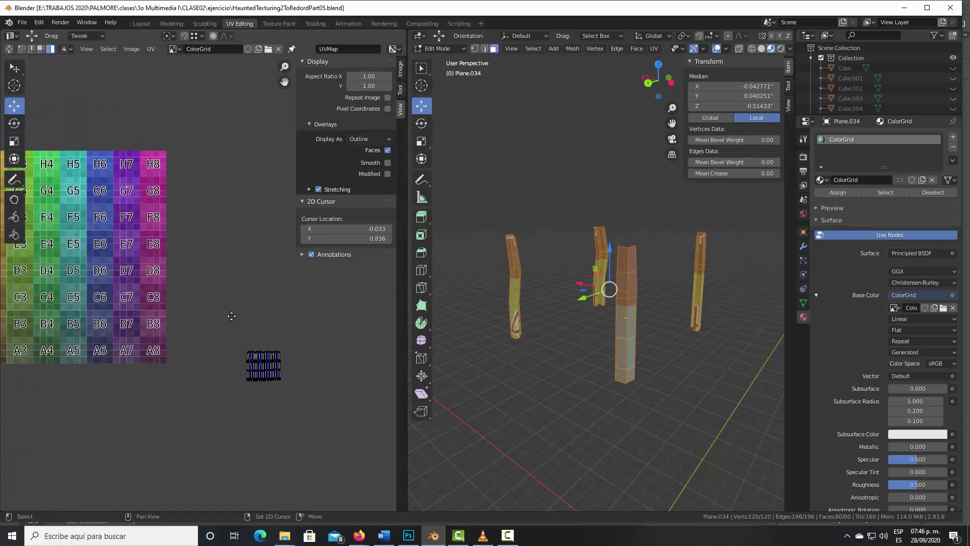
Scale the whole UV island up about 1.7x, then return to the Layout workspace.
{"action": "key", "text": "a"}
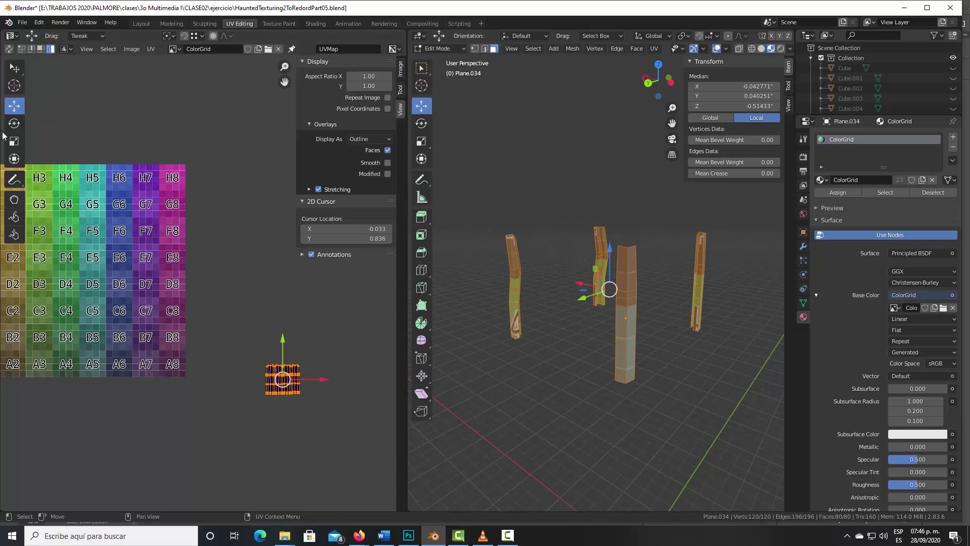
{"action": "key", "text": "shift+space"}
{"action": "key", "text": "s"}
{"action": "left_click_drag", "start_coordinate": [291, 344], "coordinate": [317, 349]}
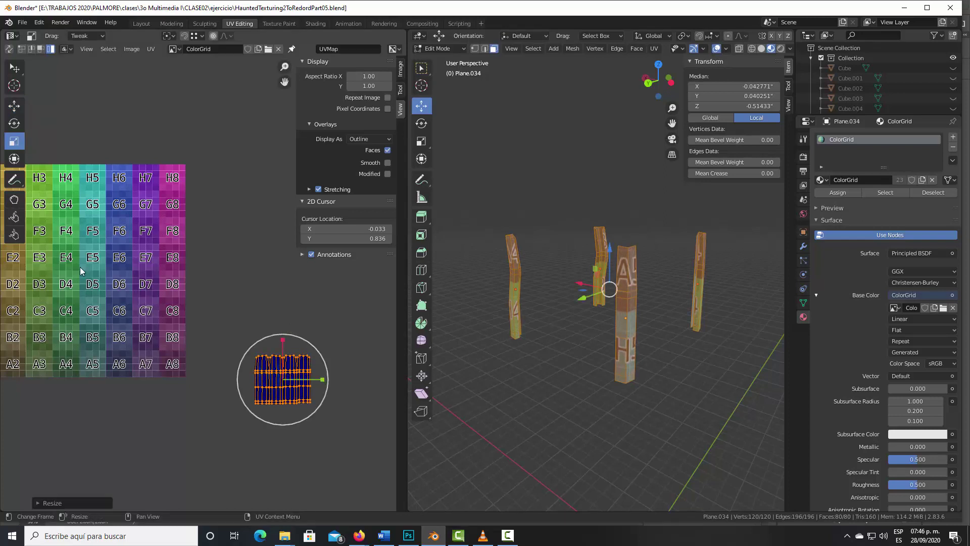
{"action": "left_click", "coordinate": [15, 105]}
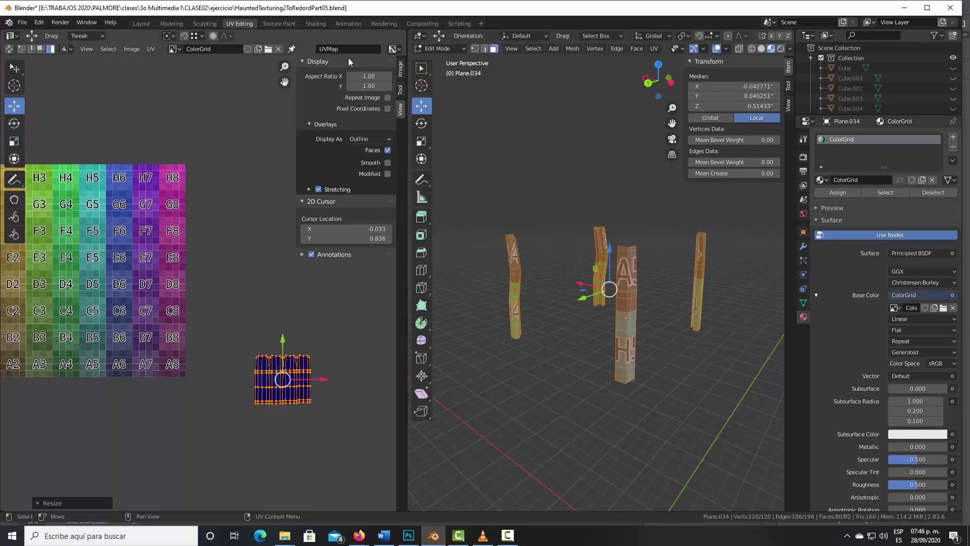
{"action": "left_click", "coordinate": [141, 24]}
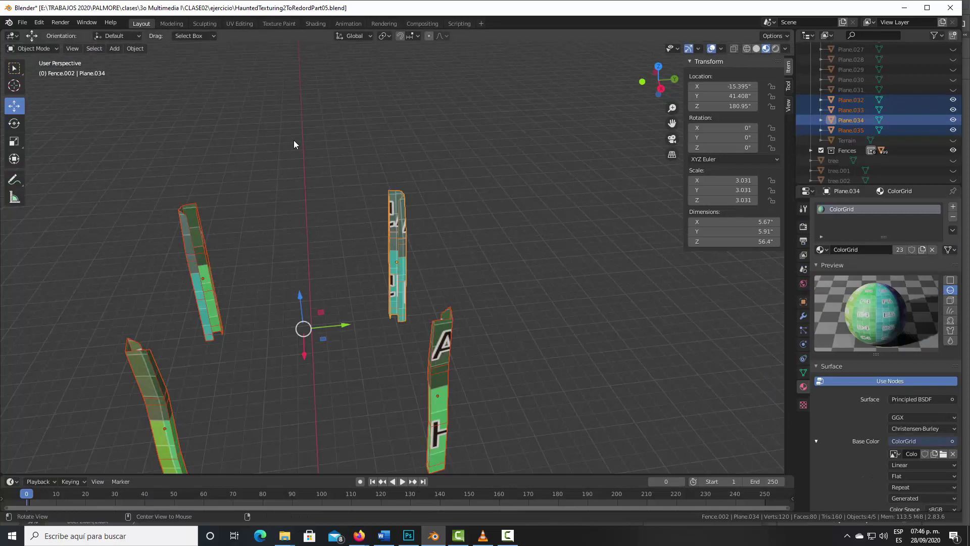
Unhide every hidden object in the house scene and clear the selection.
{"action": "middle_click_drag", "start_coordinate": [329, 212], "coordinate": [376, 128], "text": "shift"}
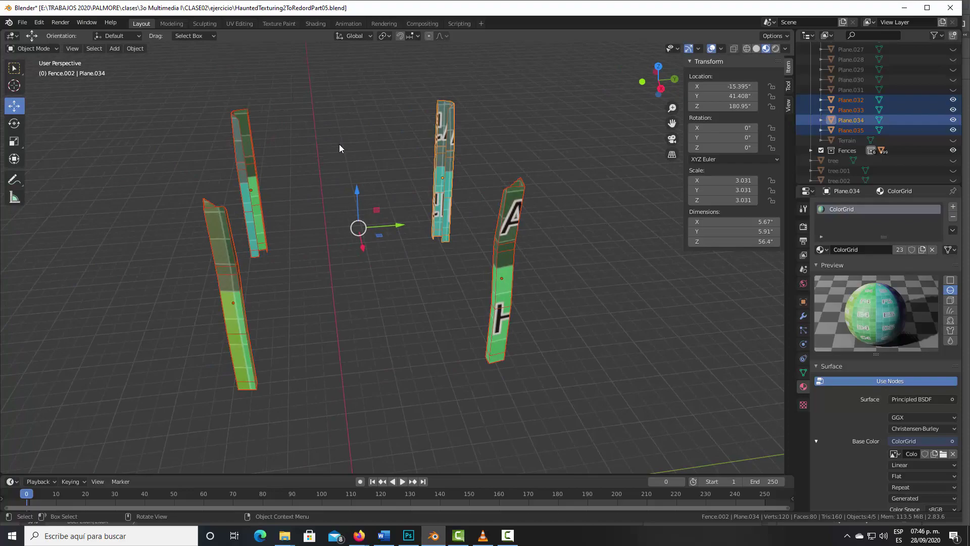
{"action": "key", "text": "alt+h"}
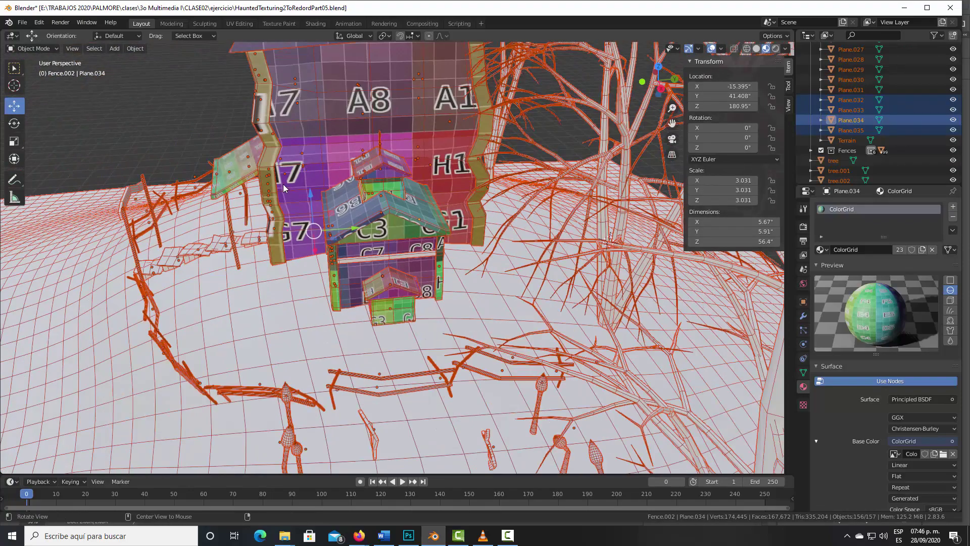
{"action": "middle_click_drag", "start_coordinate": [333, 162], "coordinate": [242, 147]}
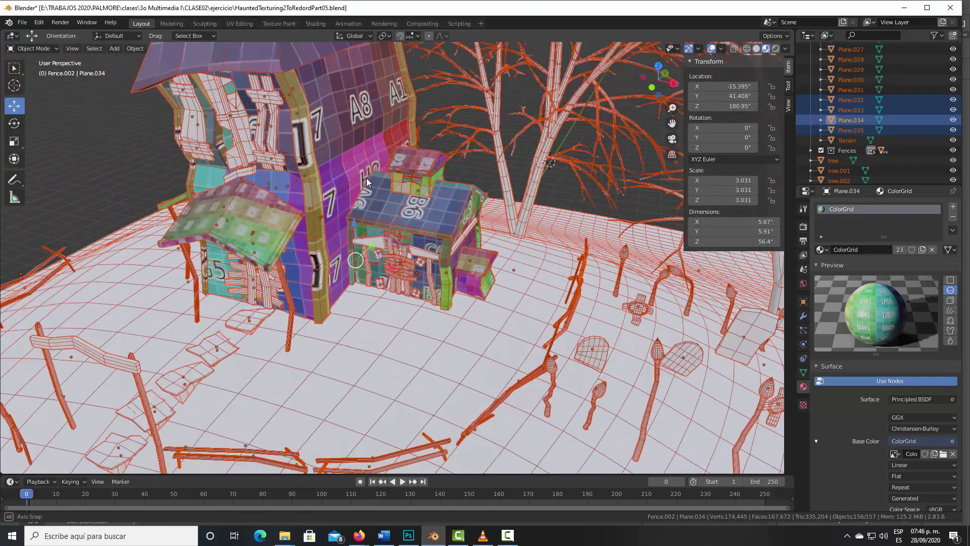
{"action": "key", "text": "alt+a"}
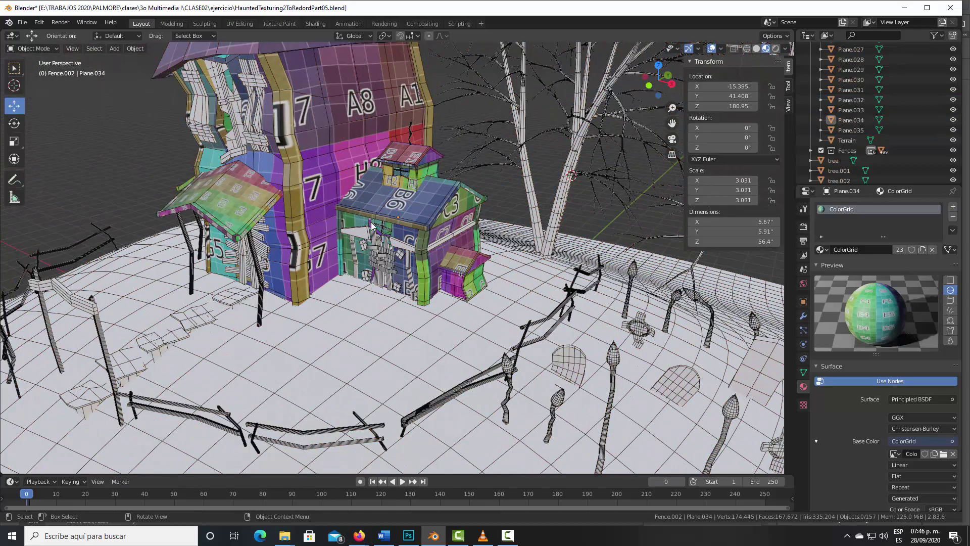
{"action": "mouse_move", "coordinate": [371, 226]}
{"action": "middle_mouse_down"}
{"action": "mouse_move", "coordinate": [371, 201]}
{"action": "mouse_move", "coordinate": [407, 202]}
{"action": "mouse_move", "coordinate": [301, 187]}
{"action": "mouse_move", "coordinate": [310, 236]}
{"action": "middle_mouse_up"}
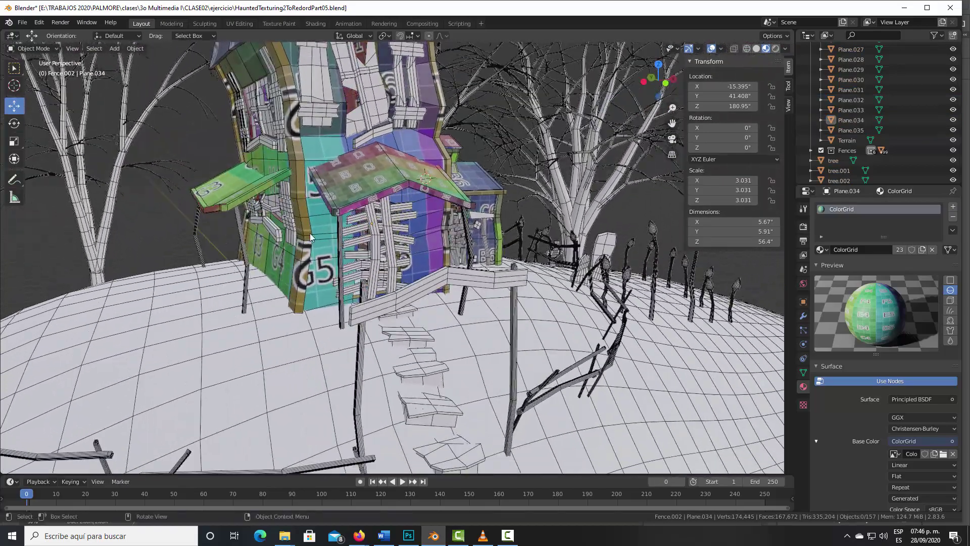
Select the four porch support posts, Cube through Cube.003.
{"action": "left_click", "coordinate": [469, 226]}
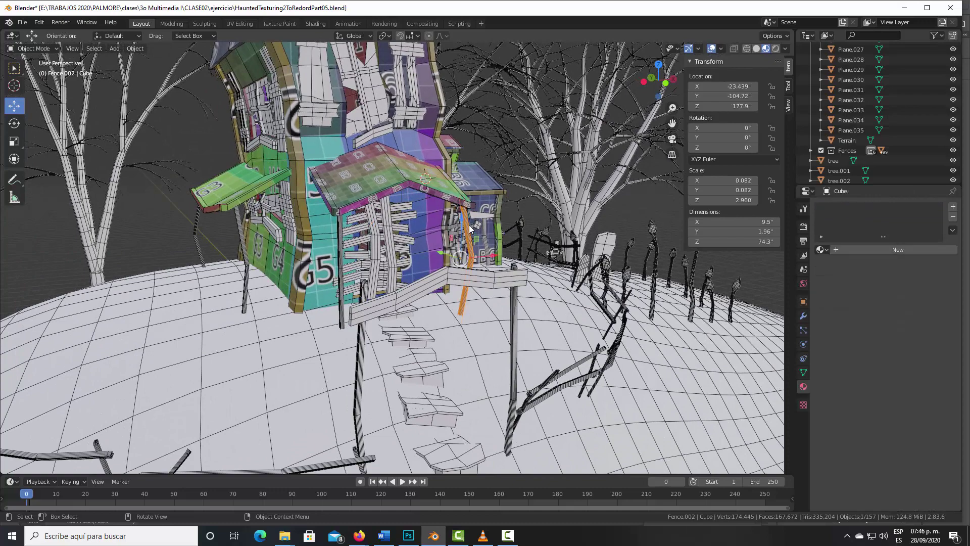
{"action": "middle_click_drag", "start_coordinate": [469, 225], "coordinate": [447, 191]}
{"action": "left_click", "coordinate": [421, 226], "text": "shift"}
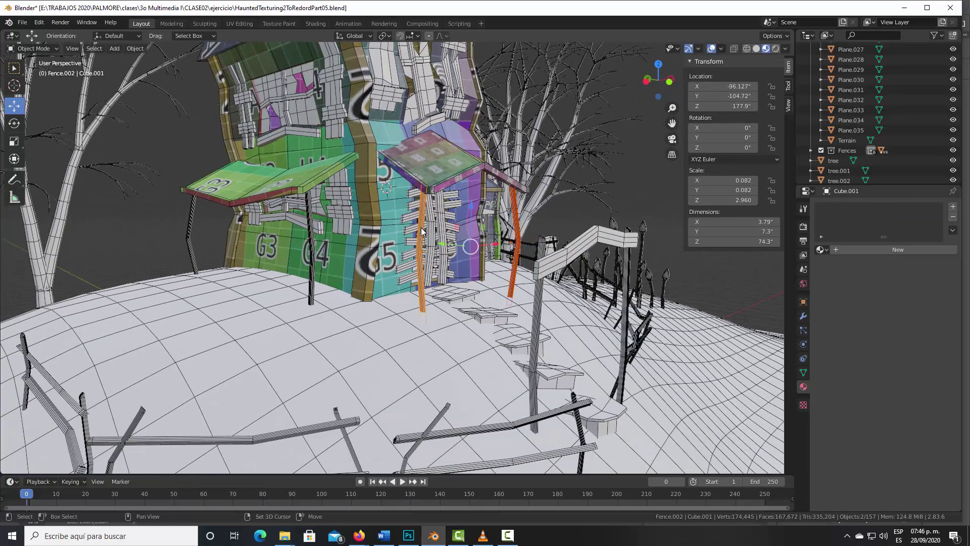
{"action": "left_click", "coordinate": [311, 232], "text": "shift"}
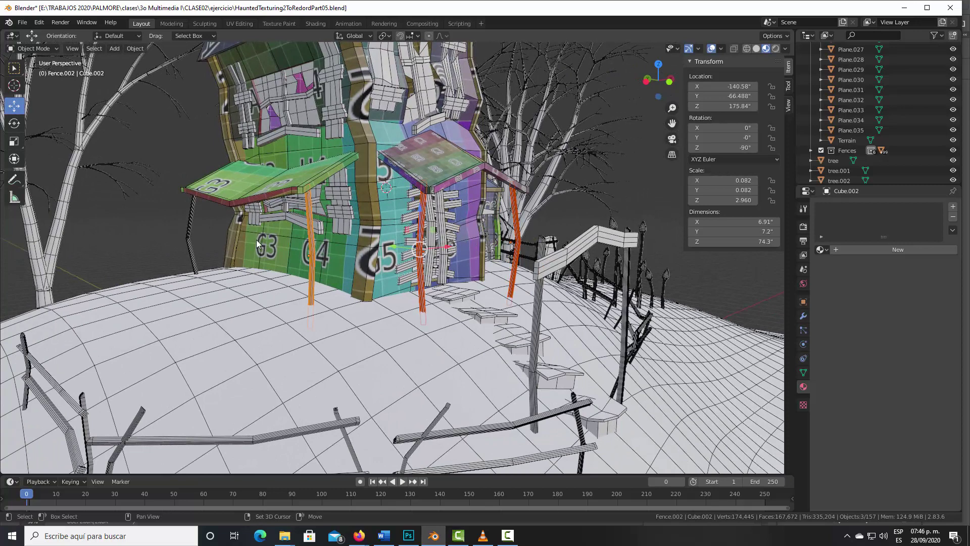
{"action": "left_click", "coordinate": [189, 223], "text": "shift"}
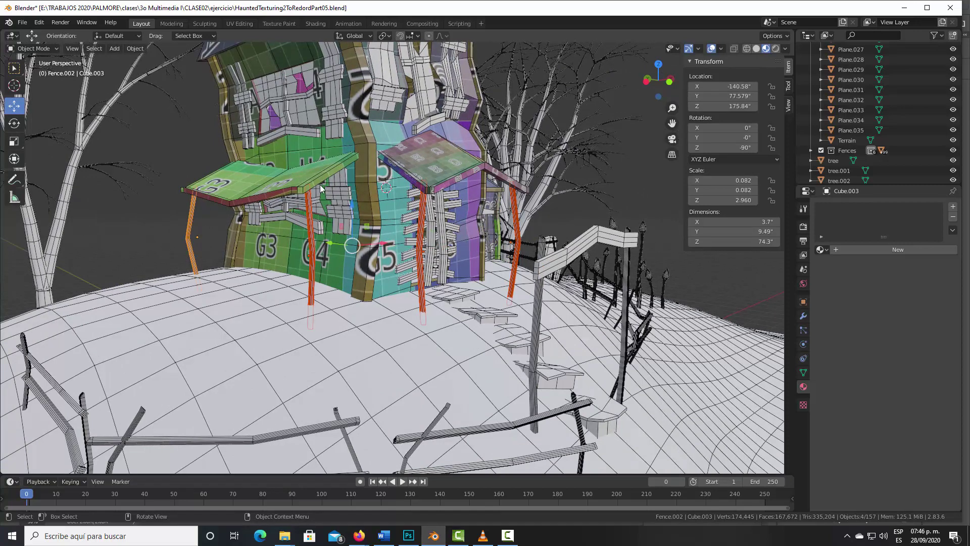
Isolate the four posts in local view, then select and frame the rightmost post.
{"action": "key", "text": "KP_Divide"}
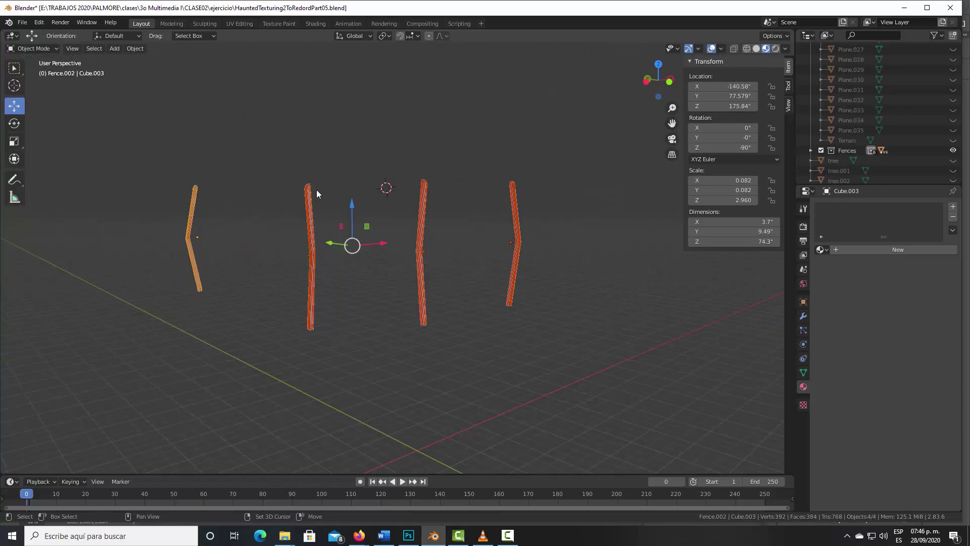
{"action": "middle_click_drag", "start_coordinate": [314, 192], "coordinate": [308, 198]}
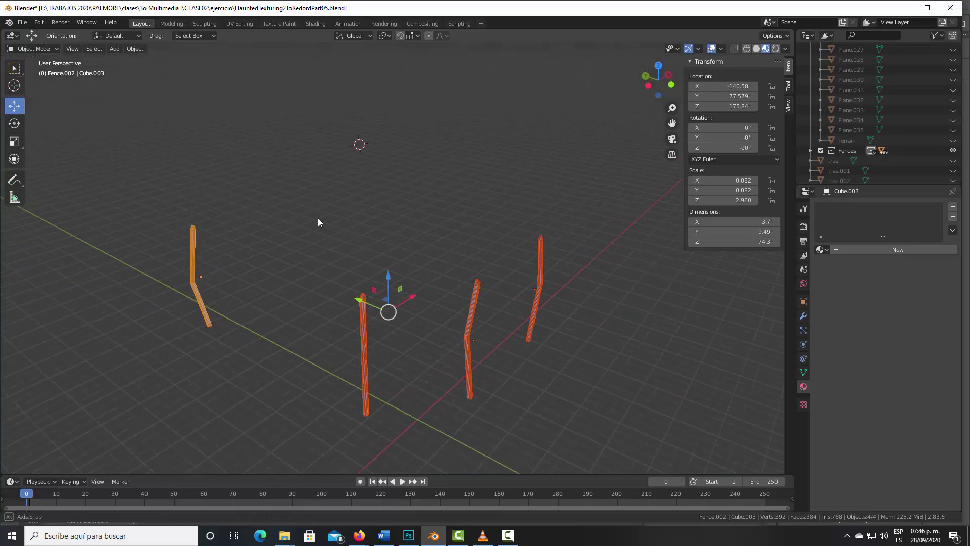
{"action": "left_click", "coordinate": [364, 133]}
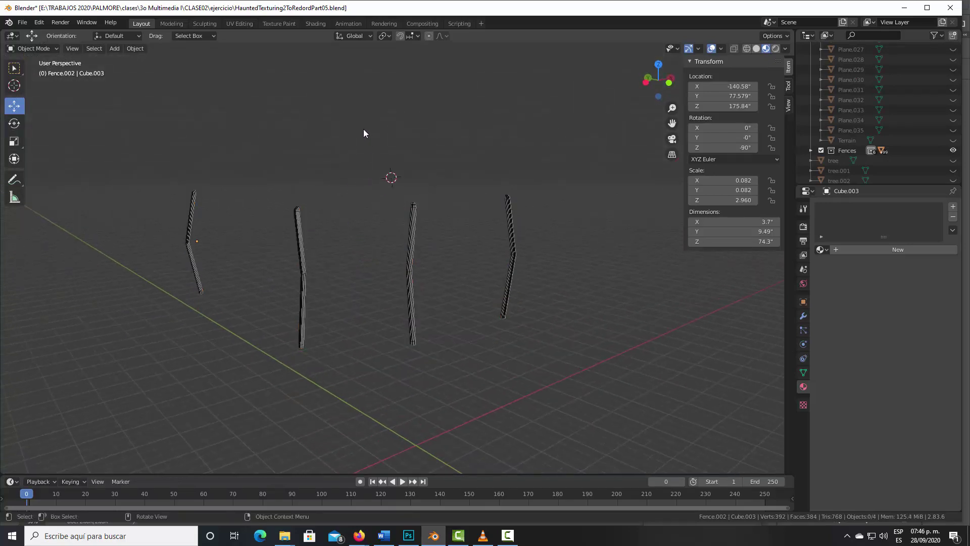
{"action": "left_click", "coordinate": [511, 223]}
{"action": "key", "text": "KP_Decimal"}
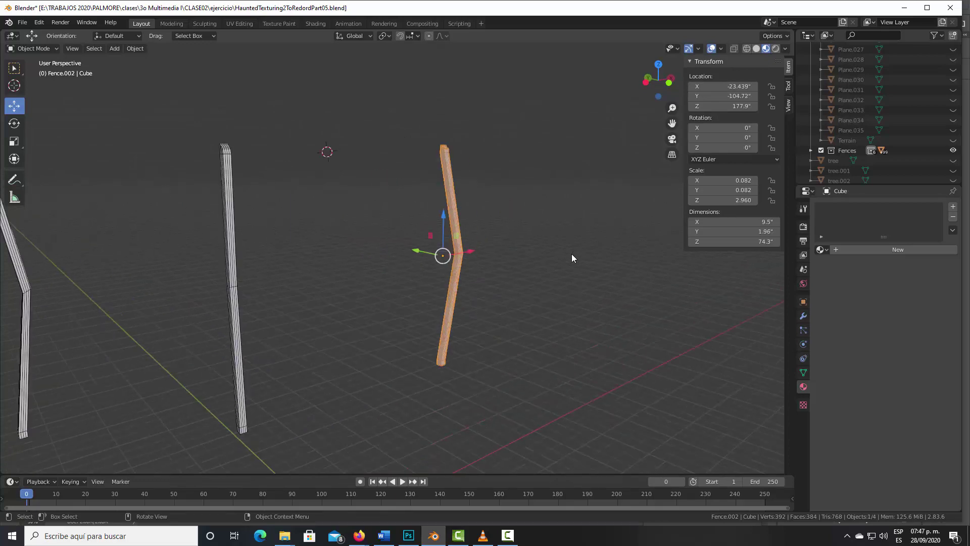
Orbit to a perspective angle on the bent post and enter Edit Mode.
{"action": "middle_click_drag", "start_coordinate": [433, 228], "coordinate": [441, 256]}
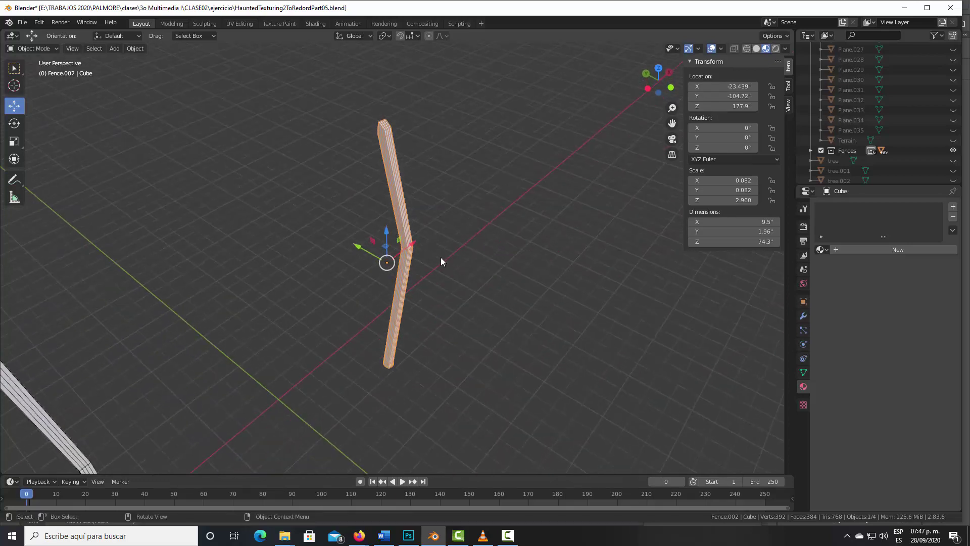
{"action": "scroll", "coordinate": [440, 235], "scroll_direction": "up", "scroll_amount": 2}
{"action": "middle_click_drag", "start_coordinate": [438, 190], "coordinate": [450, 217], "text": "alt"}
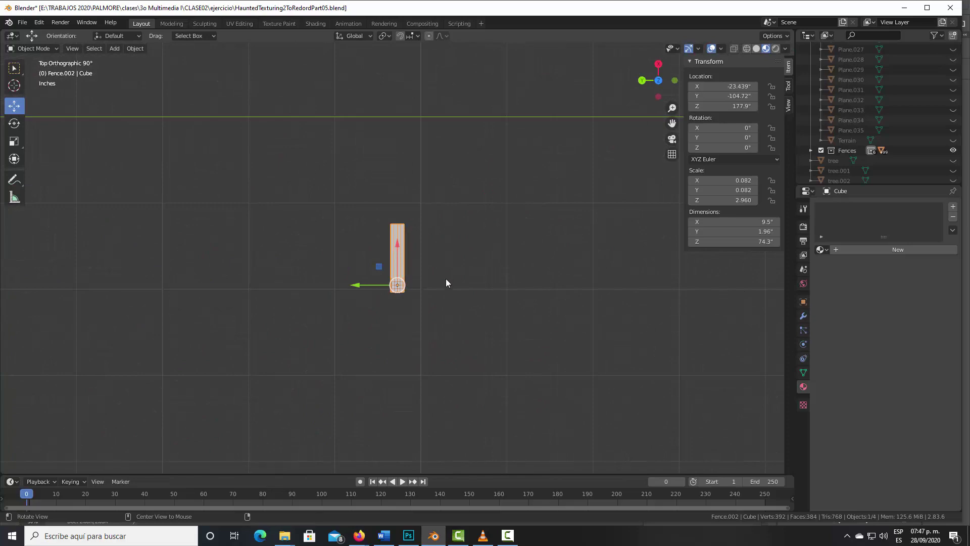
{"action": "mouse_move", "coordinate": [449, 281]}
{"action": "middle_mouse_down"}
{"action": "mouse_move", "coordinate": [433, 232]}
{"action": "mouse_move", "coordinate": [444, 199]}
{"action": "mouse_move", "coordinate": [457, 265]}
{"action": "mouse_move", "coordinate": [453, 282]}
{"action": "mouse_move", "coordinate": [426, 287]}
{"action": "mouse_move", "coordinate": [259, 123]}
{"action": "middle_mouse_up"}
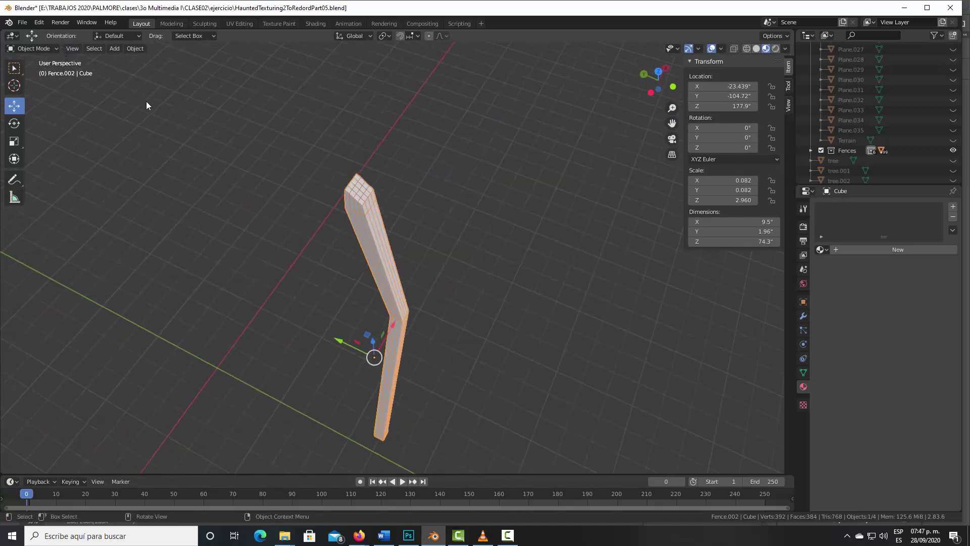
{"action": "key", "text": "Tab"}
In Edge select mode, dissolve the first set of extra lengthwise edge loops.
{"action": "left_click", "coordinate": [78, 49]}
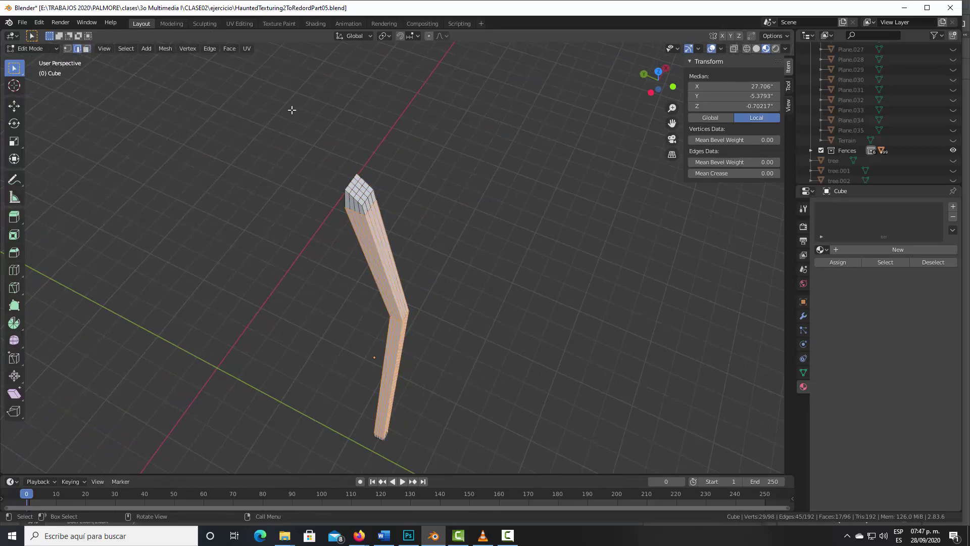
{"action": "scroll", "coordinate": [358, 192], "scroll_direction": "up", "scroll_amount": 5}
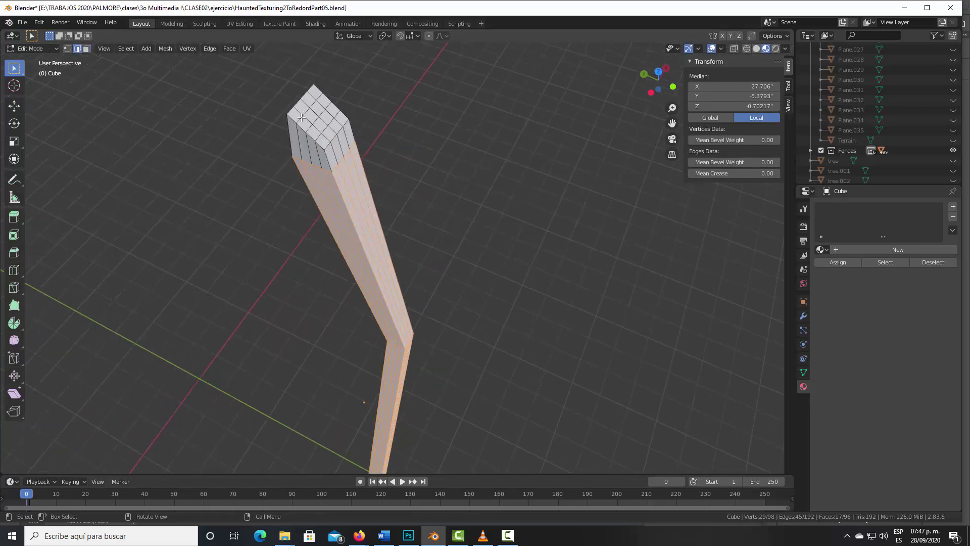
{"action": "key", "text": "alt+a"}
{"action": "left_click", "coordinate": [369, 218], "text": "alt"}
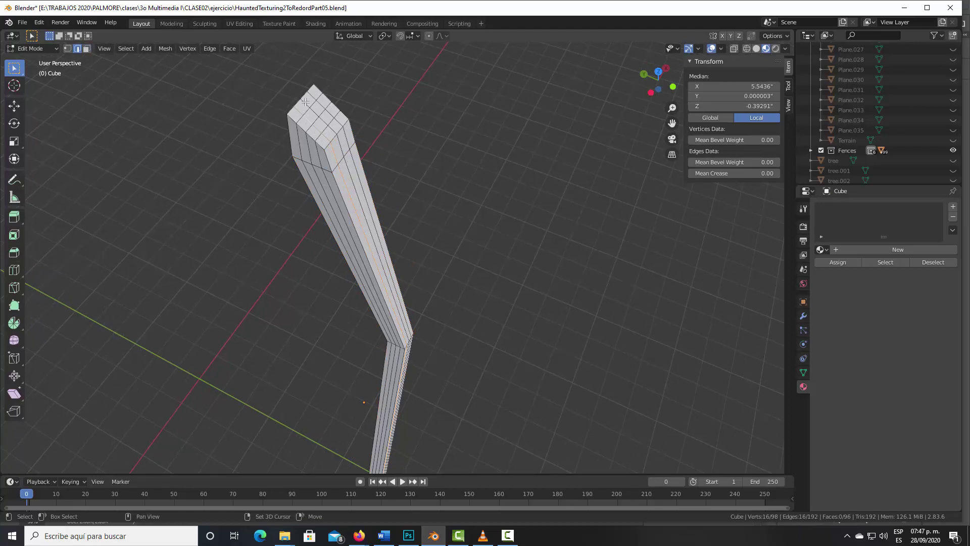
{"action": "left_click", "coordinate": [309, 99], "text": "alt+shift"}
{"action": "left_click", "coordinate": [313, 96], "text": "alt+shift"}
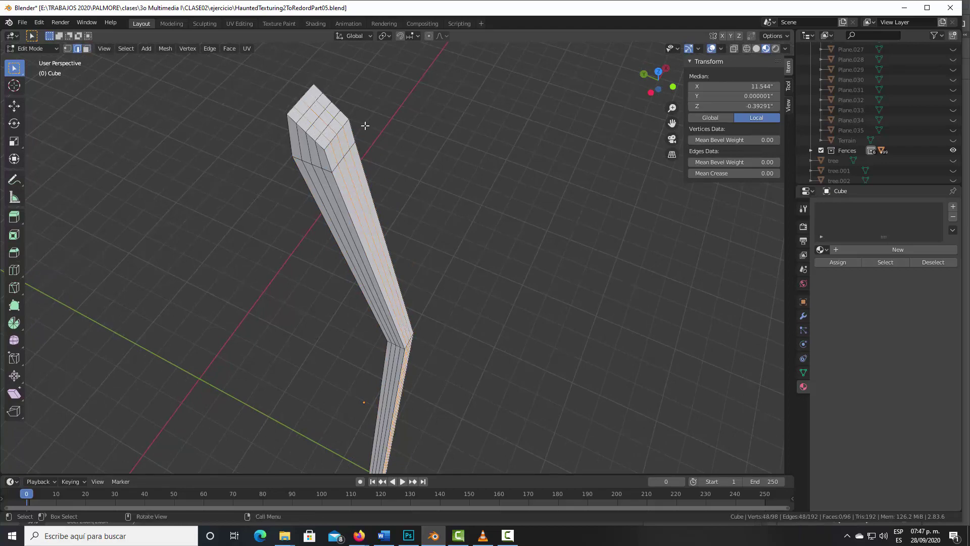
{"action": "right_click", "coordinate": [321, 112]}
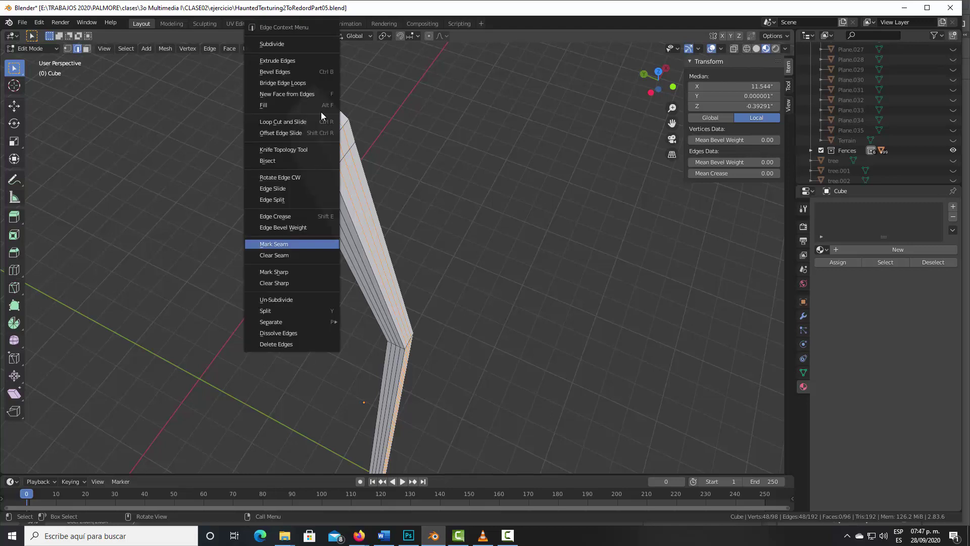
{"action": "key", "text": "Escape"}
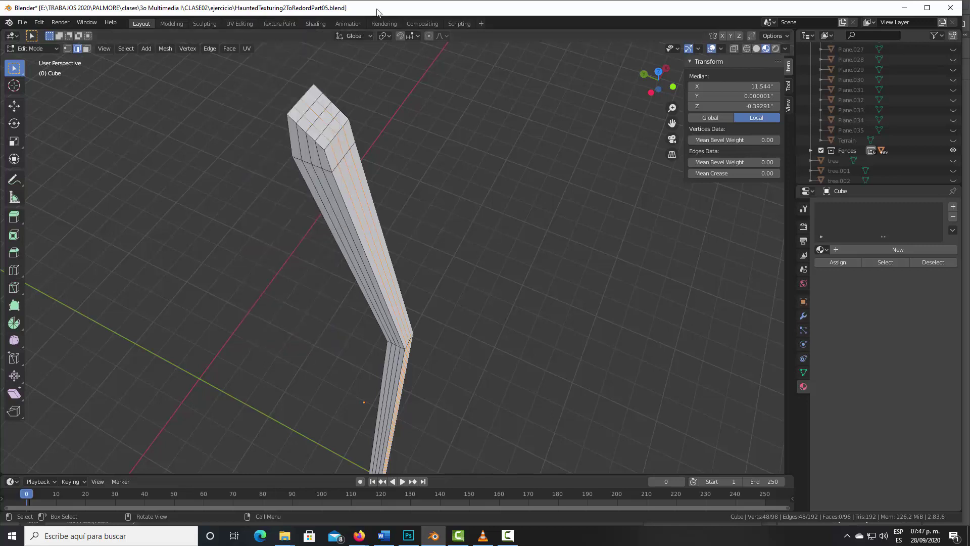
{"action": "key", "text": "x"}
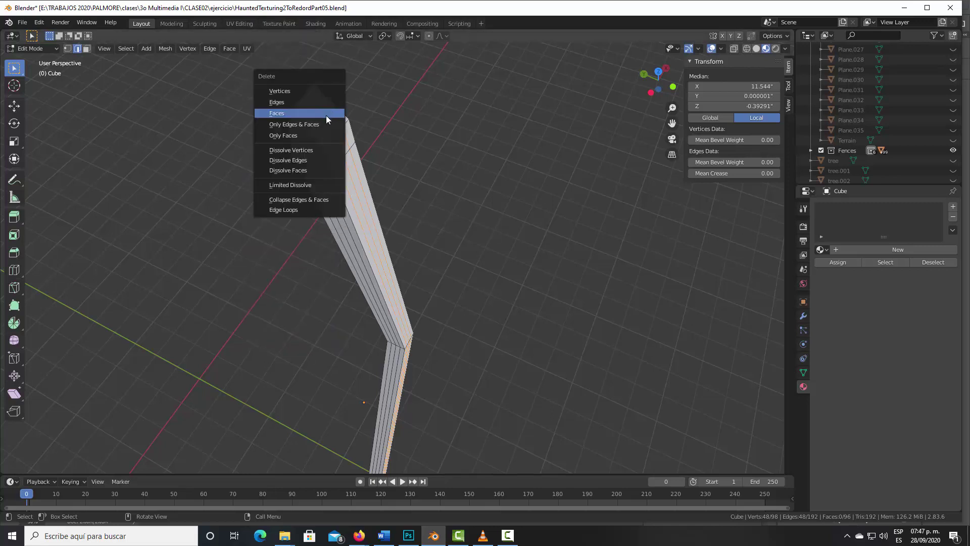
{"action": "left_click", "coordinate": [305, 160]}
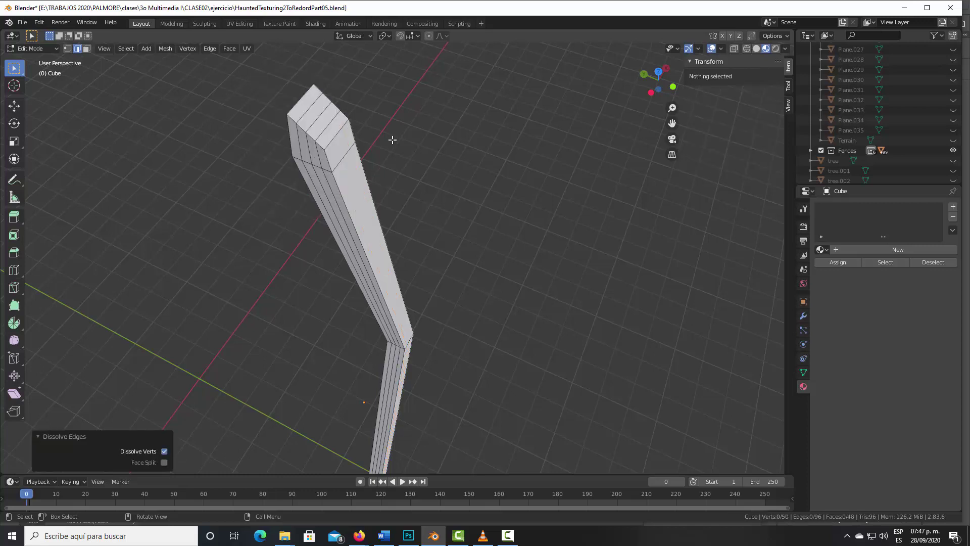
Dissolve the three remaining extra edge loops on the post.
{"action": "left_click", "coordinate": [309, 107], "text": "alt"}
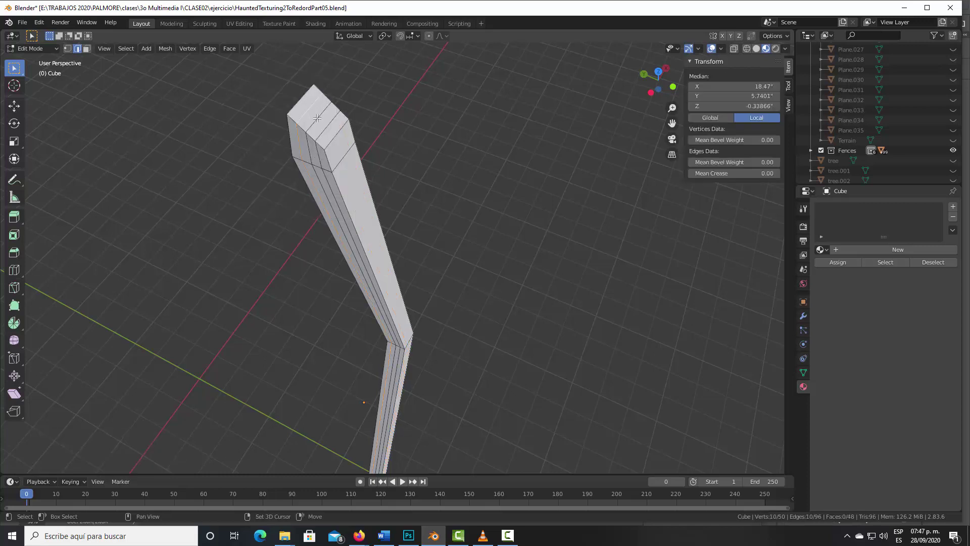
{"action": "left_click", "coordinate": [318, 119], "text": "alt+shift"}
{"action": "left_click", "coordinate": [332, 123], "text": "alt+shift"}
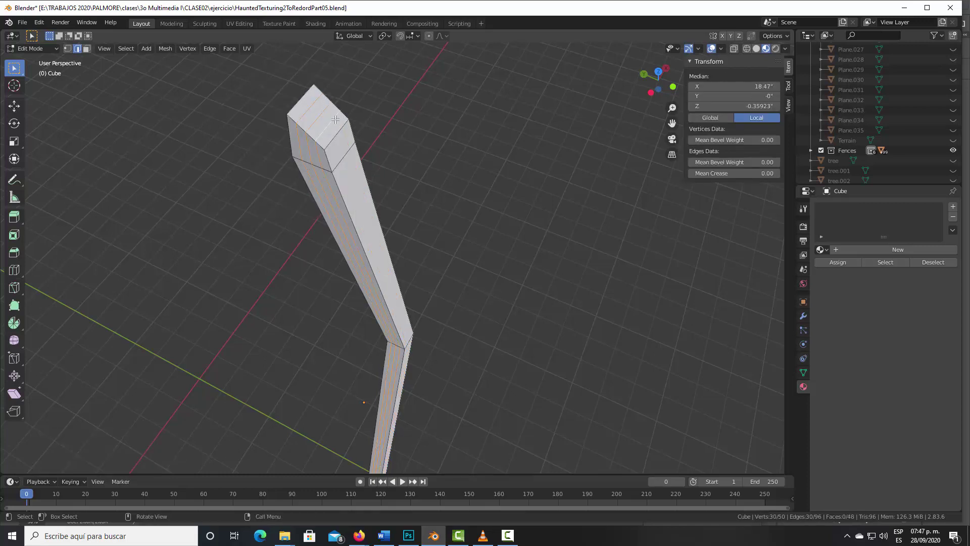
{"action": "key", "text": "x"}
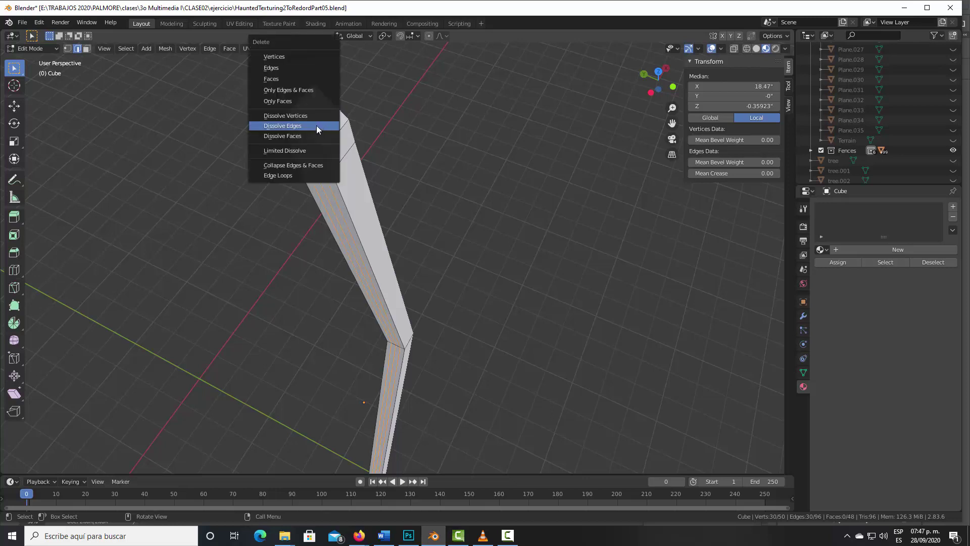
{"action": "left_click", "coordinate": [317, 125]}
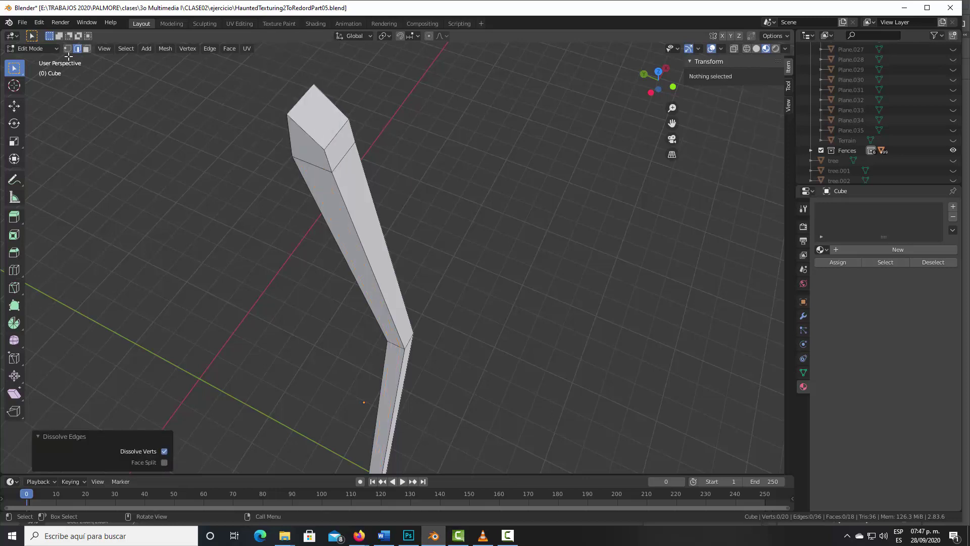
Delete the post's top and brown end faces, then return to Object Mode.
{"action": "left_click", "coordinate": [87, 49]}
{"action": "left_click", "coordinate": [316, 112]}
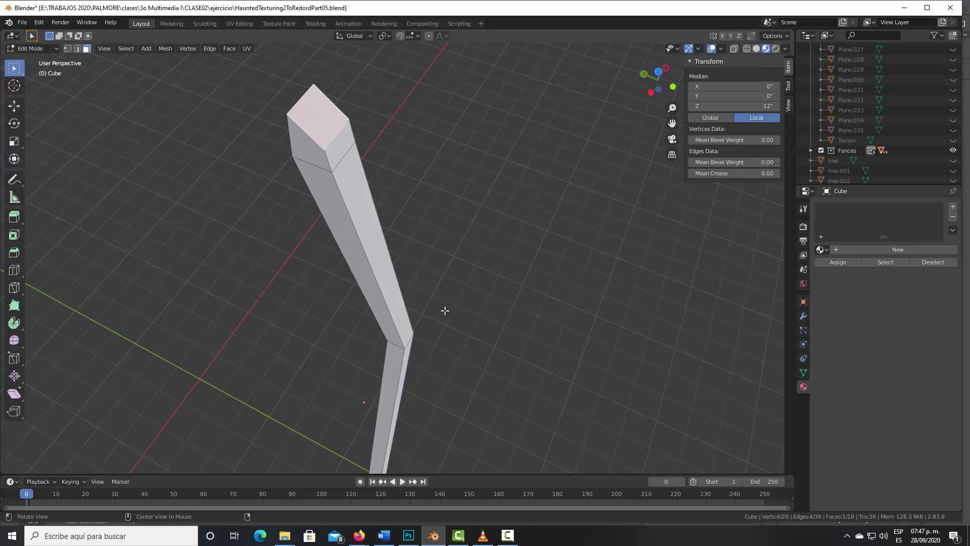
{"action": "middle_click_drag", "start_coordinate": [445, 311], "coordinate": [322, 217]}
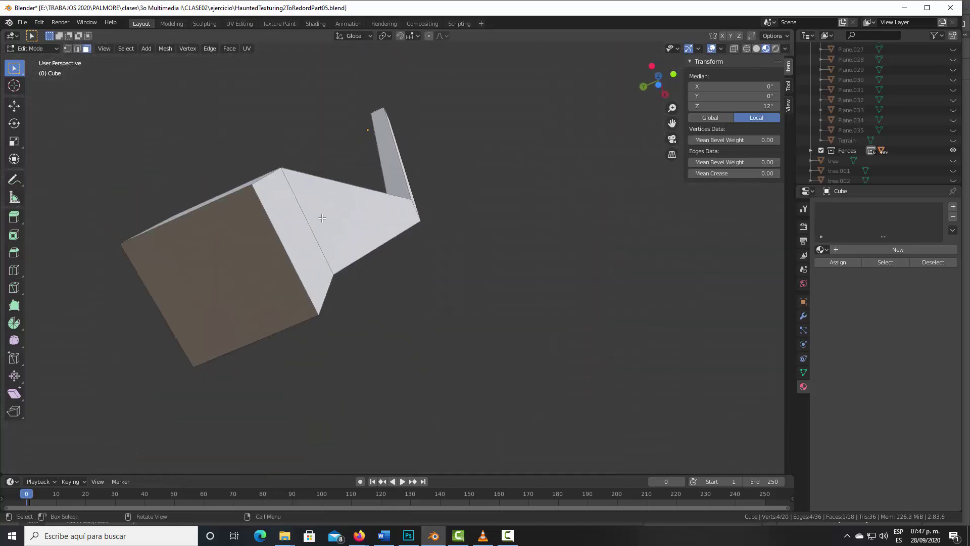
{"action": "left_click", "coordinate": [216, 268], "text": "shift"}
{"action": "key", "text": "x"}
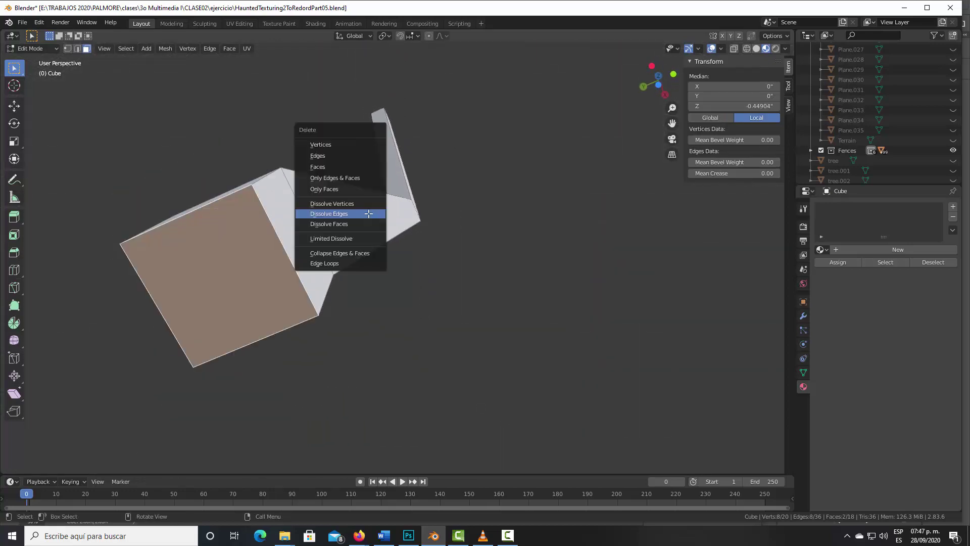
{"action": "left_click", "coordinate": [320, 166]}
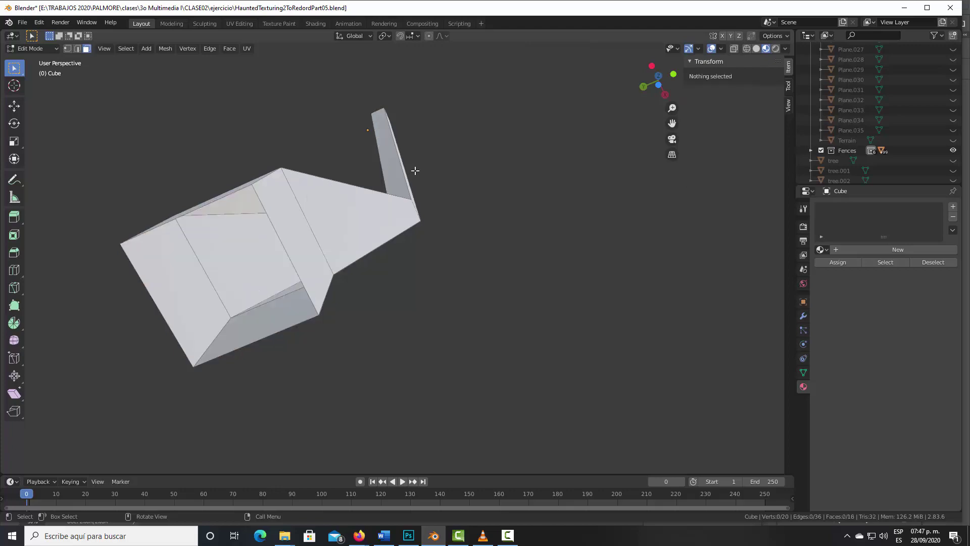
{"action": "mouse_move", "coordinate": [412, 169]}
{"action": "middle_mouse_down"}
{"action": "mouse_move", "coordinate": [398, 284]}
{"action": "mouse_move", "coordinate": [398, 265]}
{"action": "middle_mouse_up"}
{"action": "scroll", "coordinate": [398, 285], "scroll_direction": "down", "scroll_amount": 3}
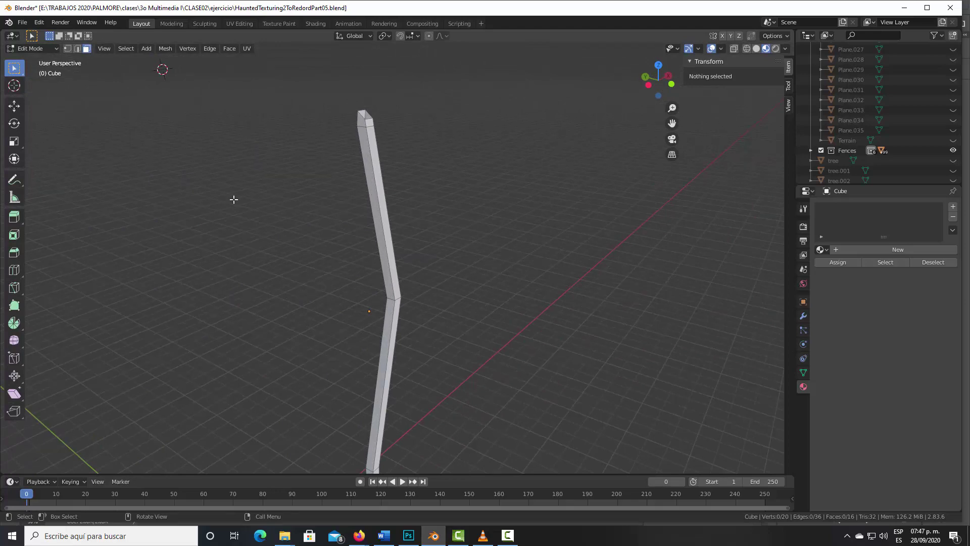
{"action": "key", "text": "Tab"}
{"action": "left_click", "coordinate": [440, 199]}
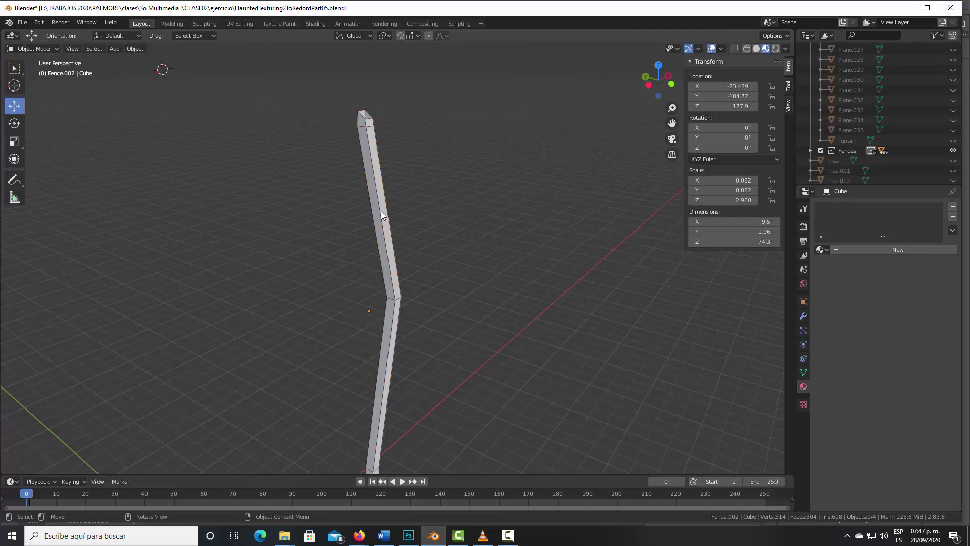
{"action": "left_click", "coordinate": [381, 211]}
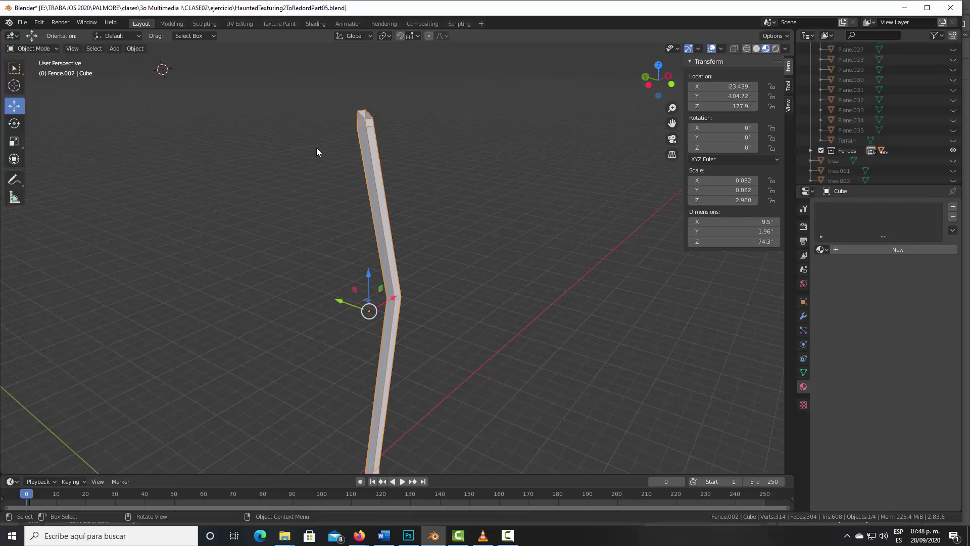
Apply the post's scale so it reads 1.000 on every axis, then re-enter Edit Mode.
{"action": "key", "text": "ctrl+a"}
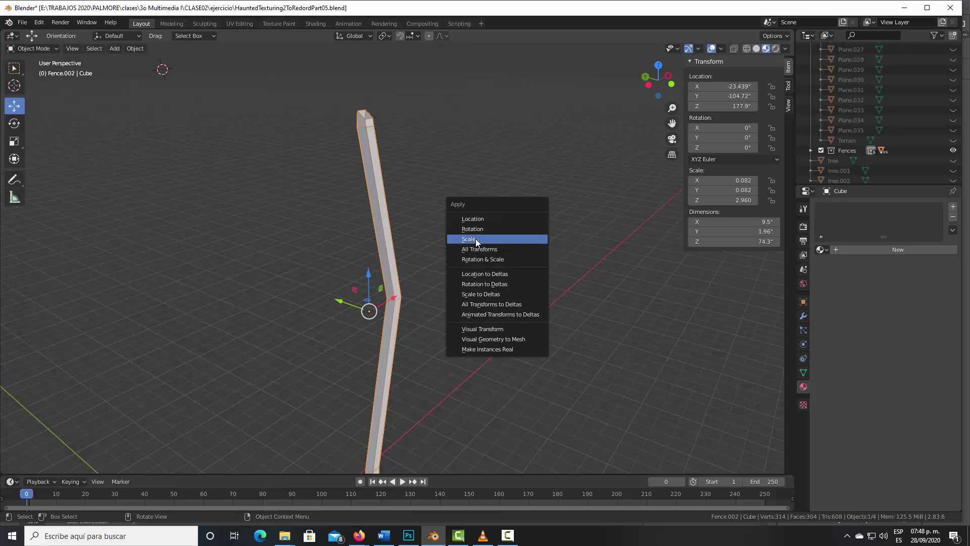
{"action": "left_click", "coordinate": [475, 239]}
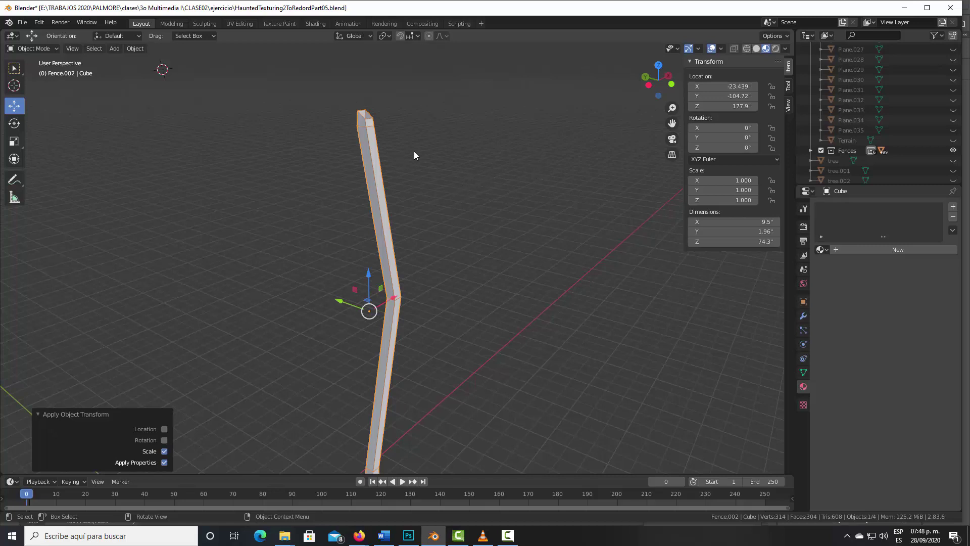
{"action": "scroll", "coordinate": [413, 157], "scroll_direction": "up", "scroll_amount": 1}
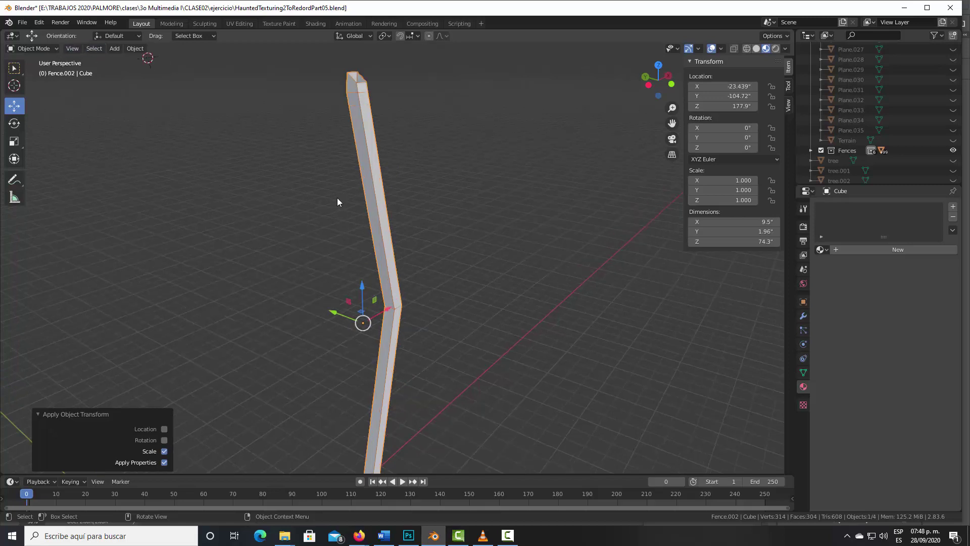
{"action": "key", "text": "Tab"}
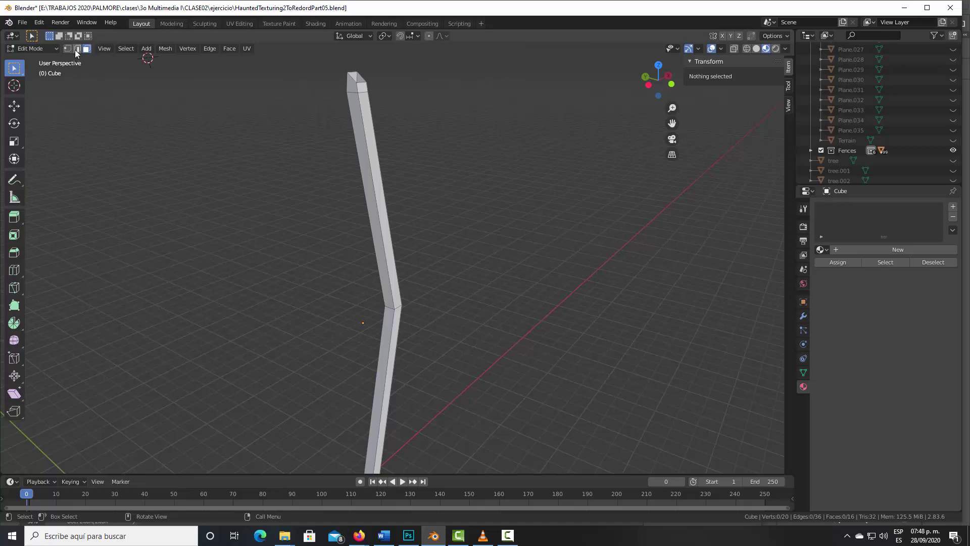
Mark the edge chain running the full height of the bent post as a UV seam.
{"action": "left_click", "coordinate": [76, 49]}
{"action": "left_click", "coordinate": [357, 88], "text": "alt"}
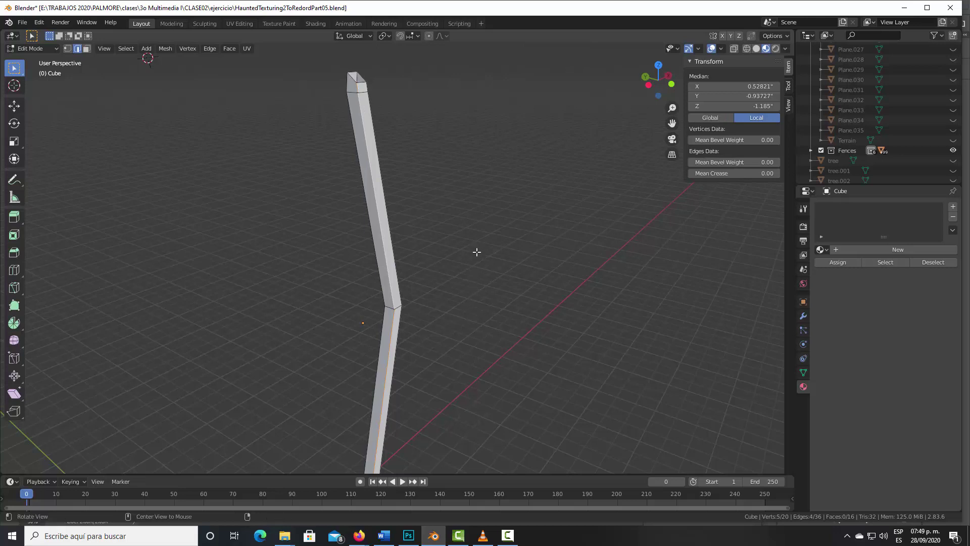
{"action": "scroll", "coordinate": [461, 252], "scroll_direction": "down", "scroll_amount": 3, "text": "shift"}
{"action": "scroll", "coordinate": [404, 328], "scroll_direction": "down", "scroll_amount": 2, "text": "shift"}
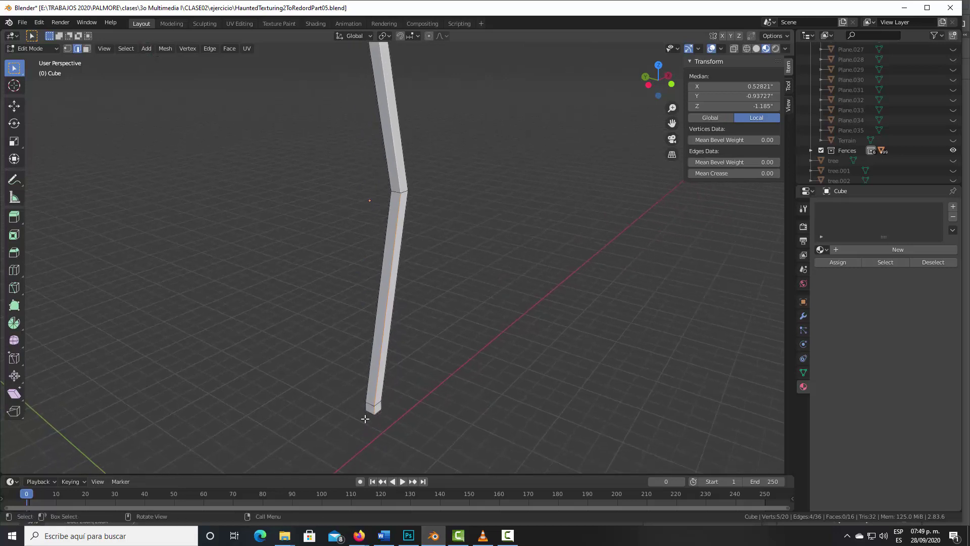
{"action": "middle_click_drag", "start_coordinate": [461, 145], "coordinate": [490, 322], "text": "shift"}
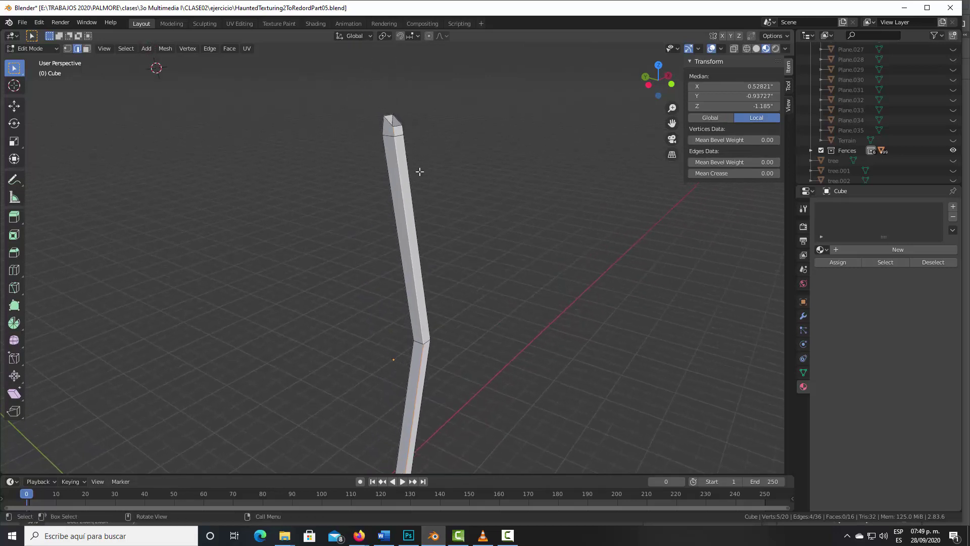
{"action": "right_click", "coordinate": [395, 165]}
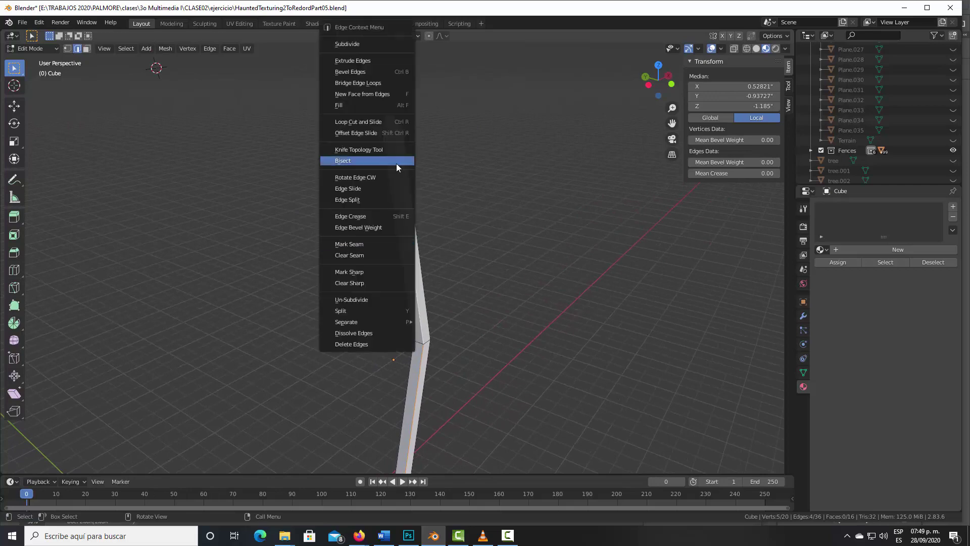
{"action": "left_click", "coordinate": [371, 244]}
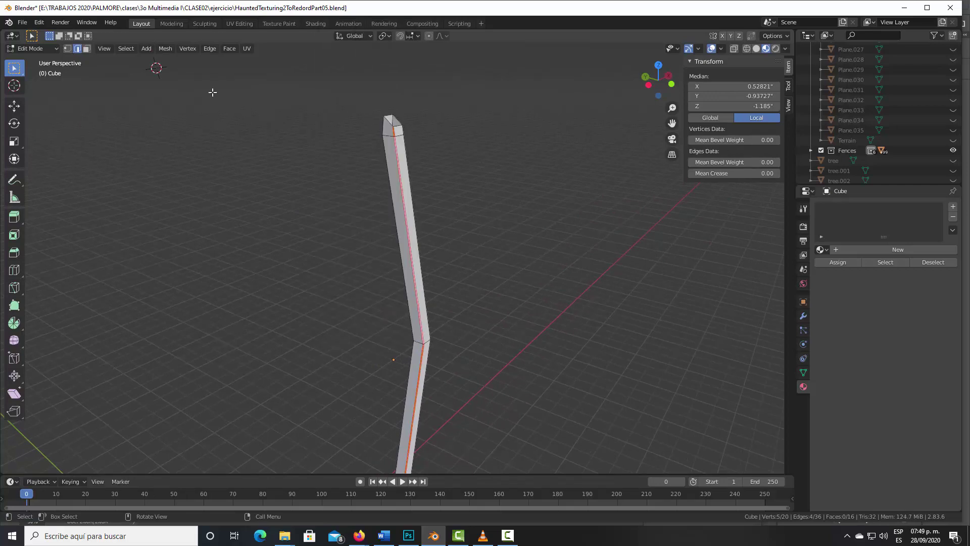
In the UV Editing workspace, select all faces and unwrap the post along its seam.
{"action": "left_click", "coordinate": [235, 21]}
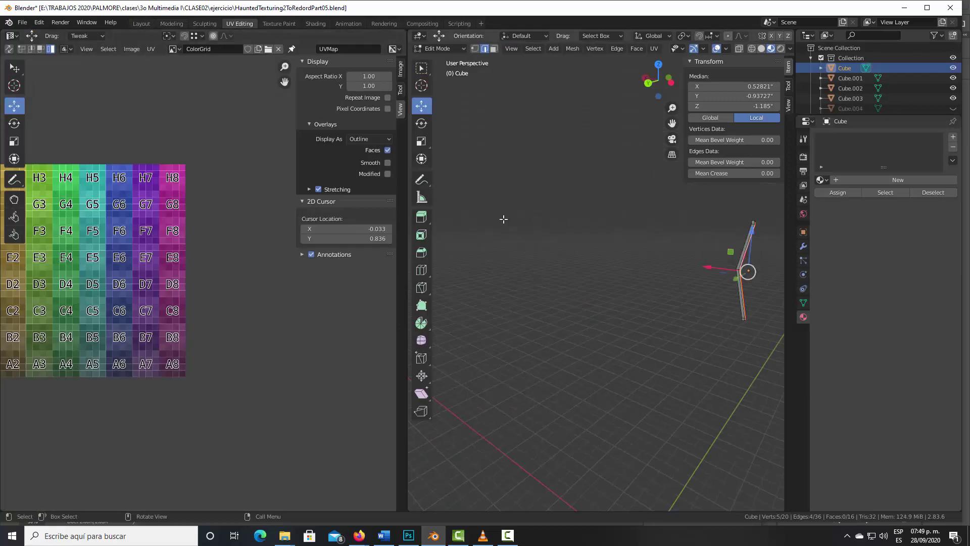
{"action": "middle_click_drag", "start_coordinate": [245, 297], "coordinate": [331, 314]}
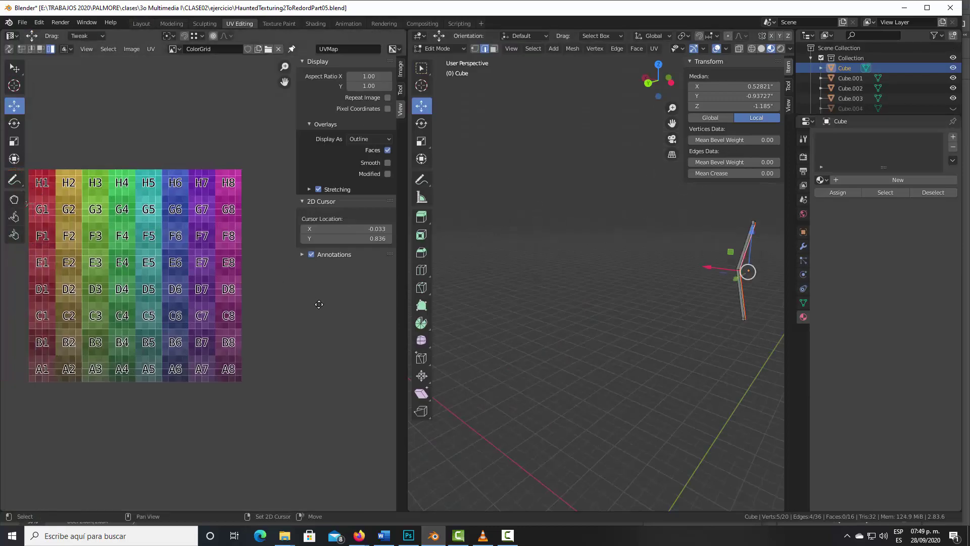
{"action": "key", "text": "KP_Decimal"}
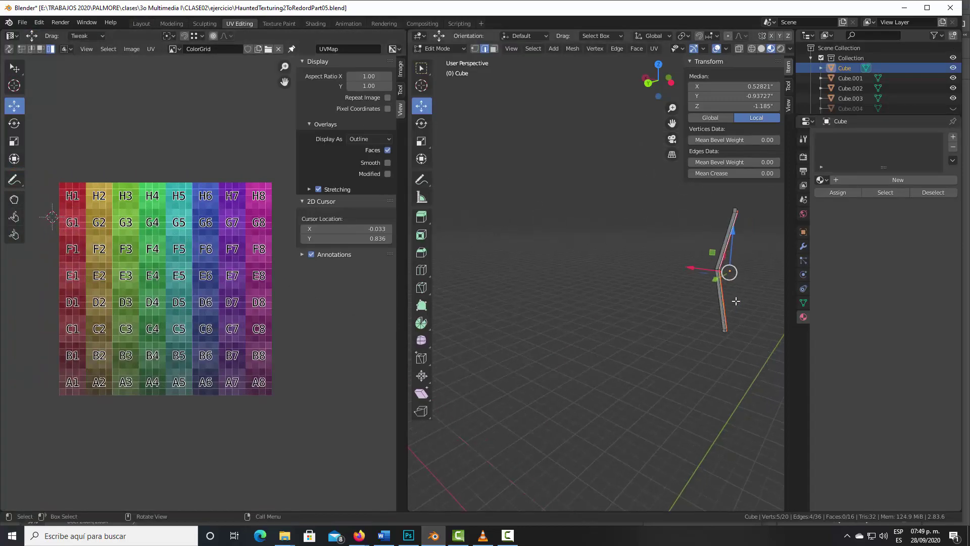
{"action": "left_click", "coordinate": [494, 48]}
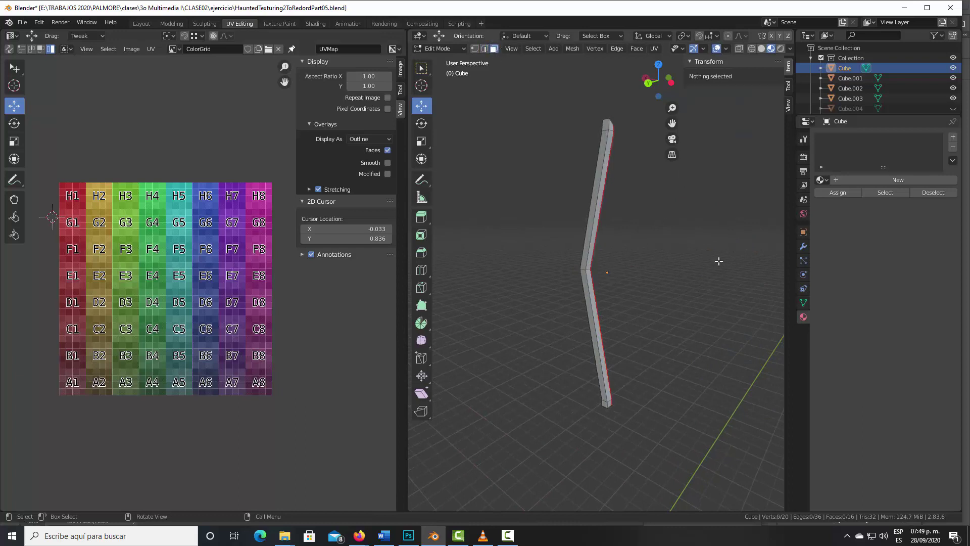
{"action": "key", "text": "a"}
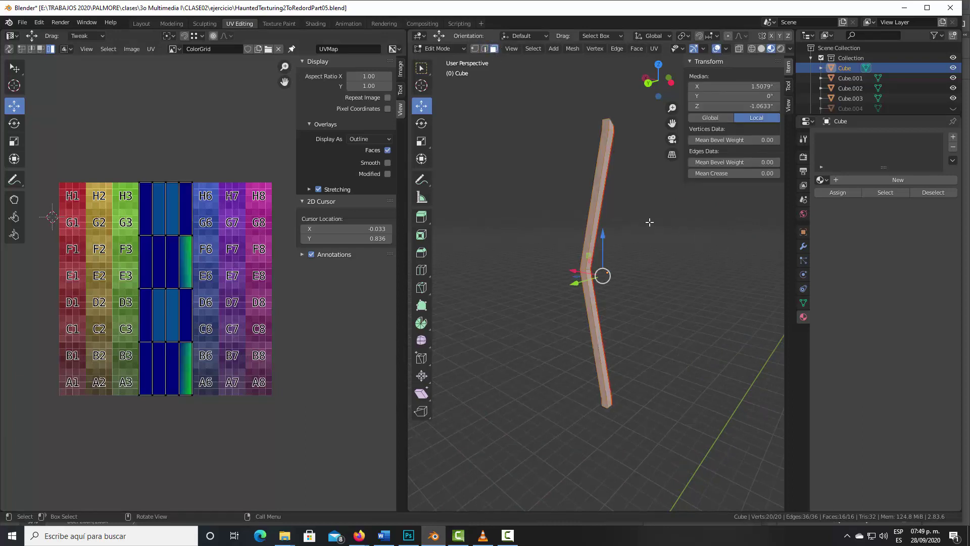
{"action": "left_click", "coordinate": [655, 49]}
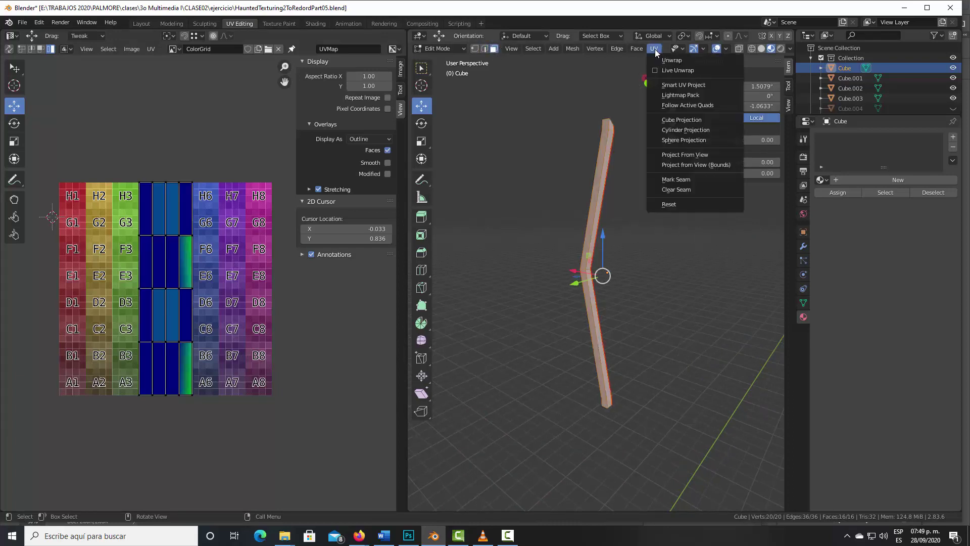
{"action": "left_click", "coordinate": [659, 60]}
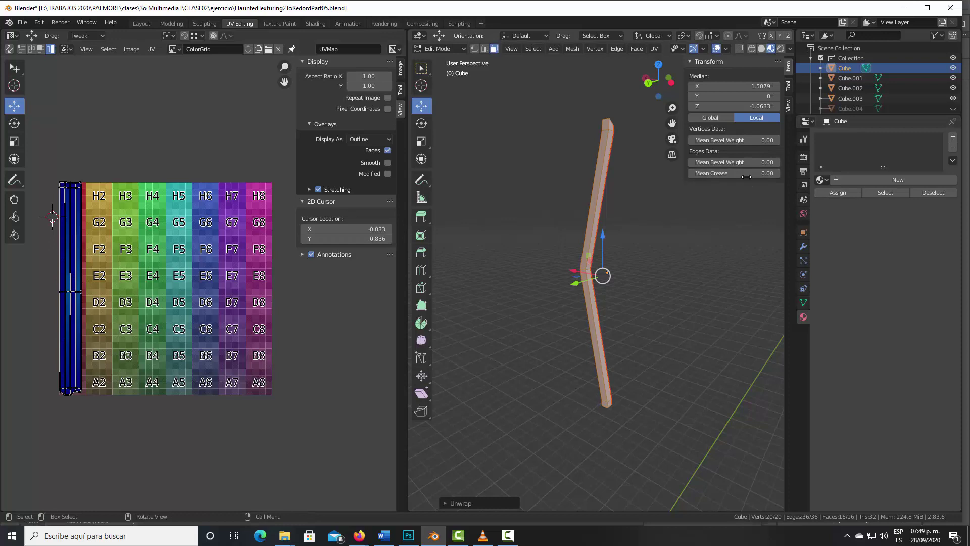
Assign the ColorGrid material to the post and orbit to inspect the grid.
{"action": "left_click", "coordinate": [822, 179]}
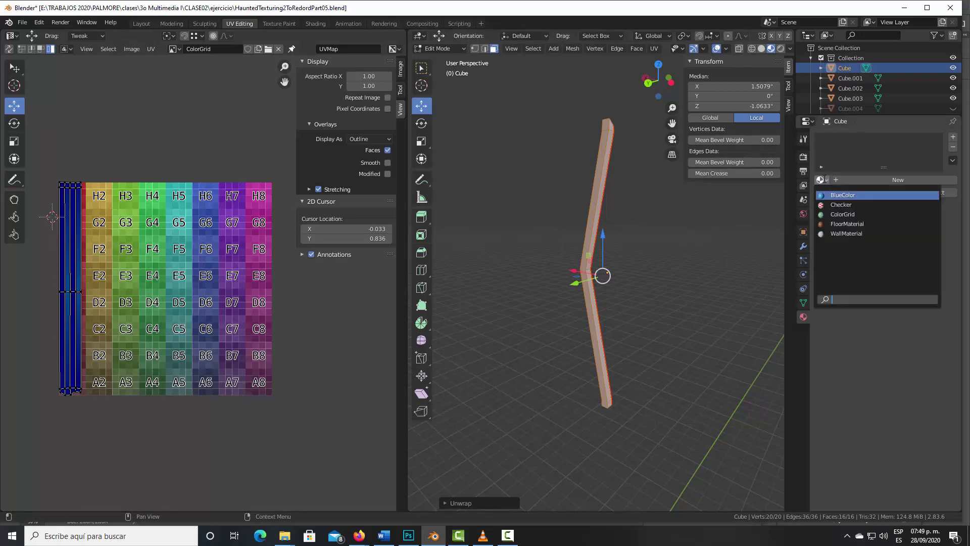
{"action": "left_click", "coordinate": [835, 214]}
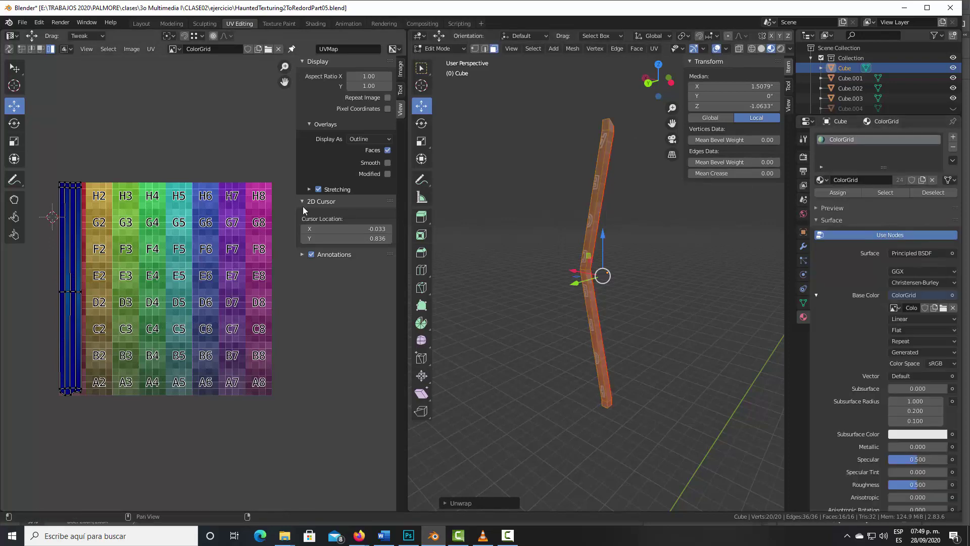
{"action": "mouse_move", "coordinate": [559, 237]}
{"action": "middle_mouse_down"}
{"action": "mouse_move", "coordinate": [706, 224]}
{"action": "mouse_move", "coordinate": [566, 223]}
{"action": "middle_mouse_up"}
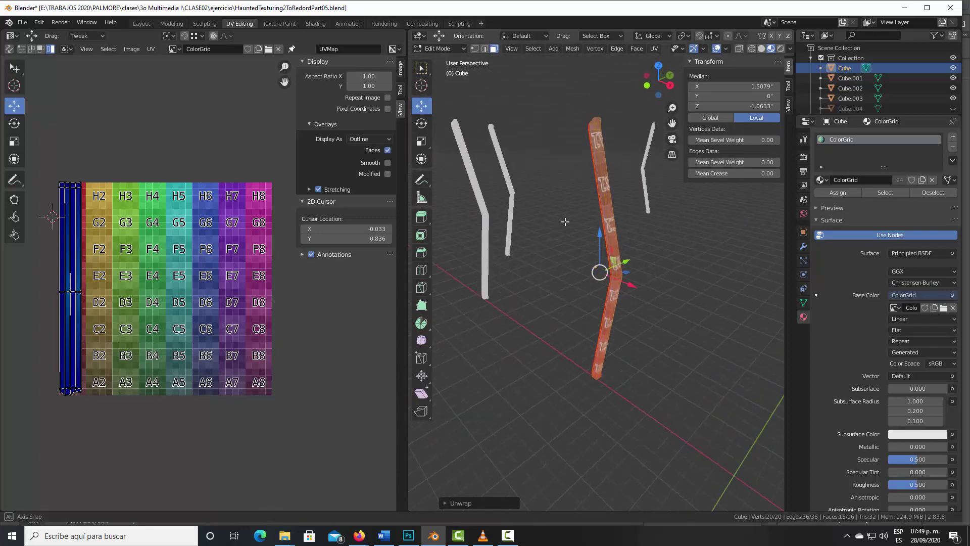
{"action": "middle_click_drag", "start_coordinate": [567, 224], "coordinate": [564, 222]}
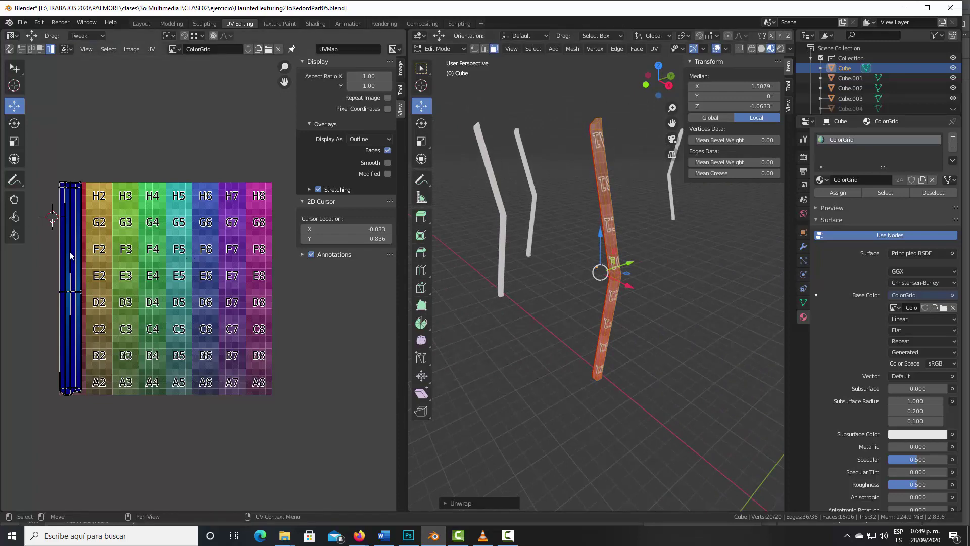
{"action": "left_click", "coordinate": [74, 287]}
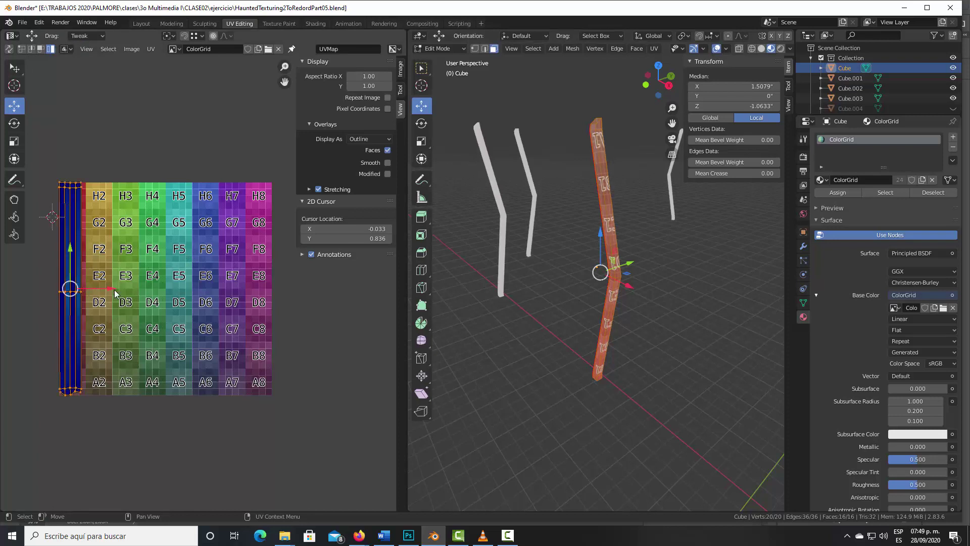
{"action": "mouse_move", "coordinate": [111, 289]}
{"action": "left_mouse_down"}
{"action": "mouse_move", "coordinate": [168, 288]}
{"action": "mouse_move", "coordinate": [131, 283]}
{"action": "left_mouse_up"}
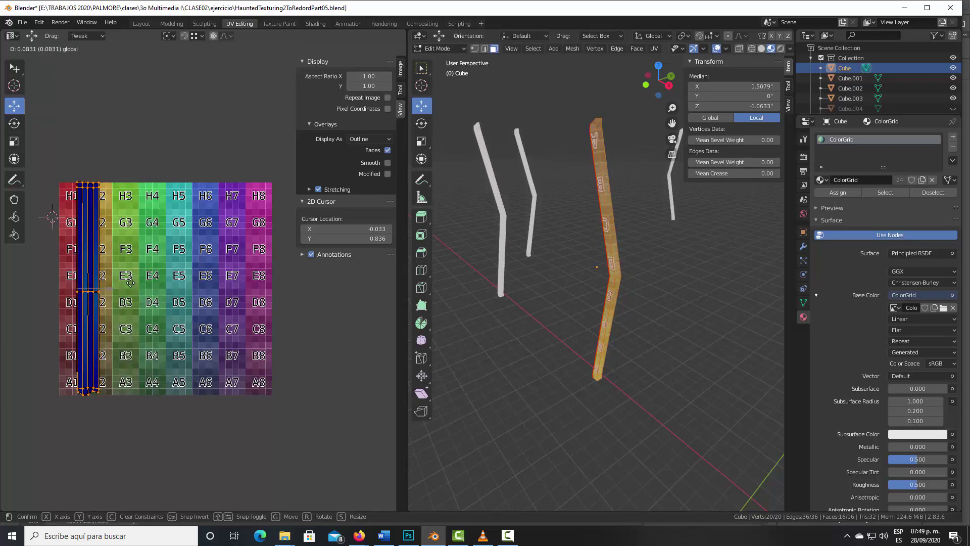
{"action": "key", "text": "Escape"}
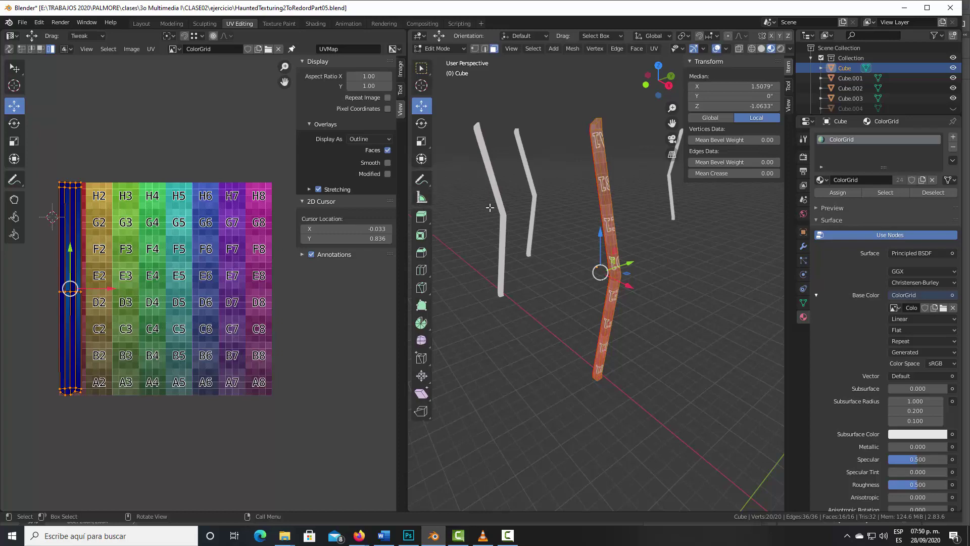
{"action": "mouse_move", "coordinate": [523, 214]}
{"action": "left_mouse_down", "text": "alt"}
{"action": "mouse_move", "coordinate": [548, 197]}
{"action": "mouse_move", "coordinate": [506, 258]}
{"action": "left_mouse_up", "text": "alt"}
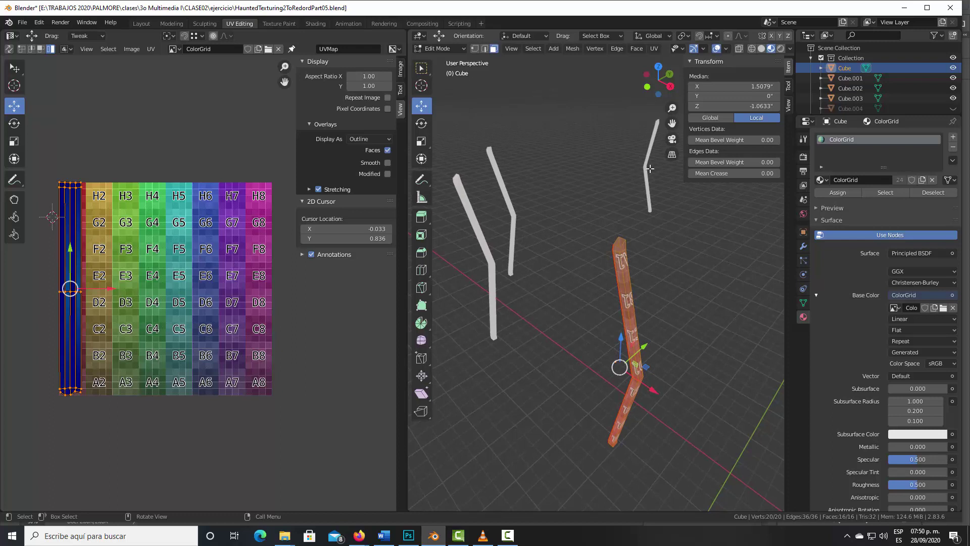